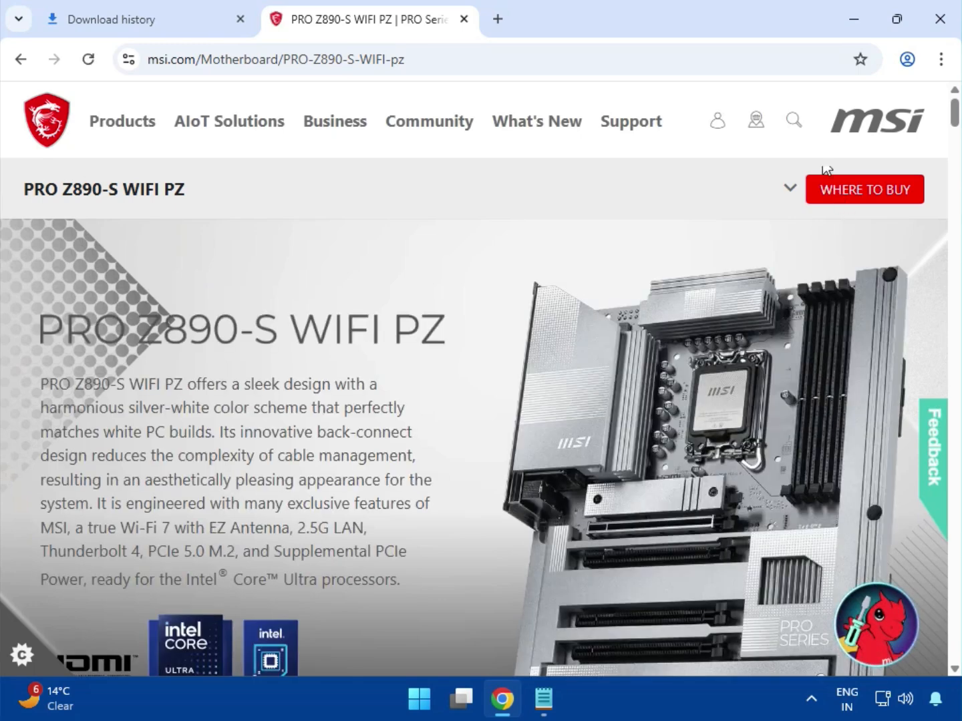
Open the motherboard's product support page and choose the Drivers & Downloads section
click(790, 192)
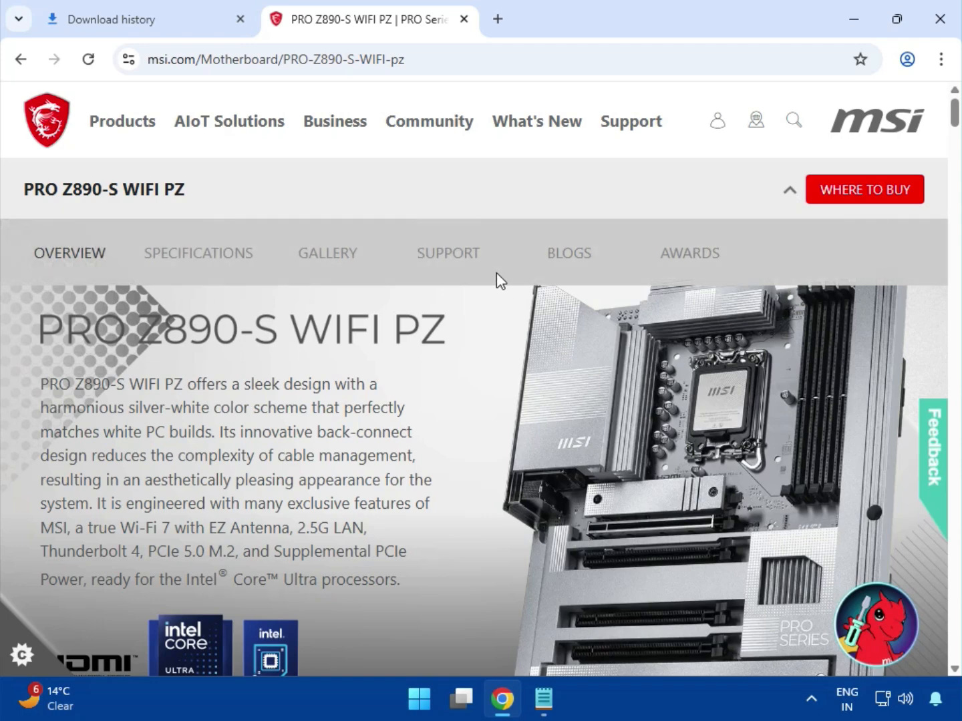
click(430, 256)
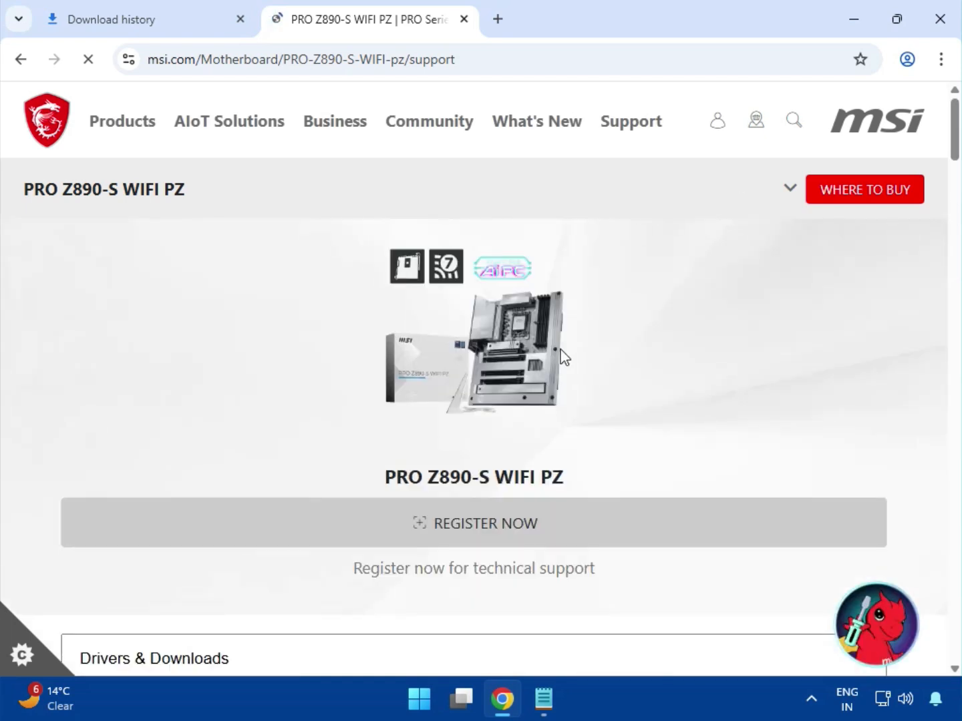
scroll(561, 354, down, 3)
click(94, 474)
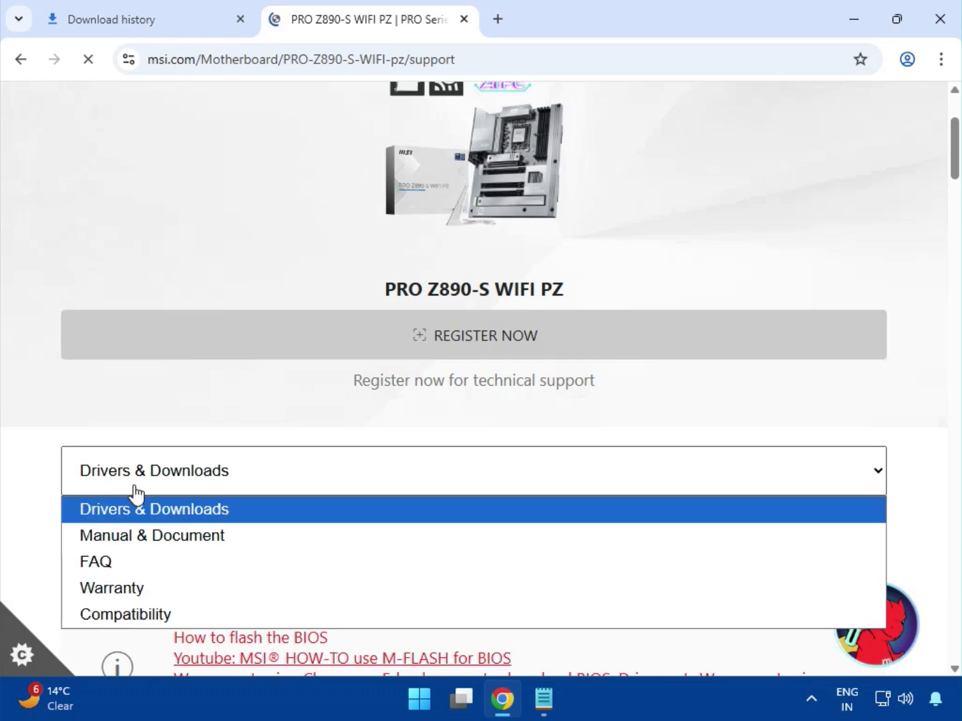
click(142, 508)
Set the download type to Driver and the operating system to Win11 64, and dismiss the EZ PC Builder message
scroll(151, 511, down, 3)
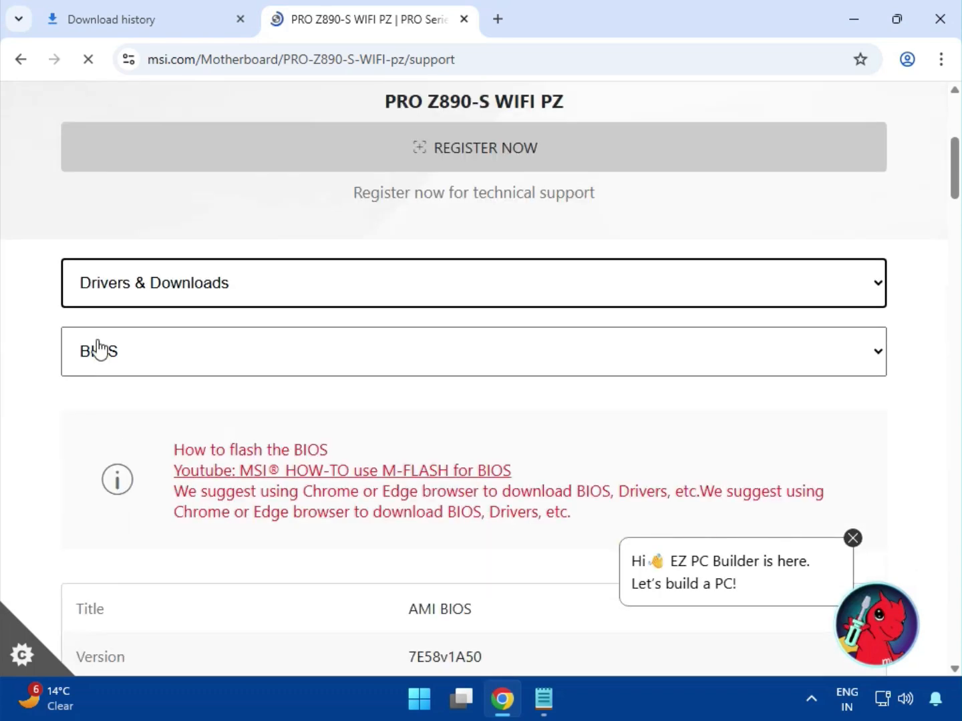
click(98, 348)
click(115, 418)
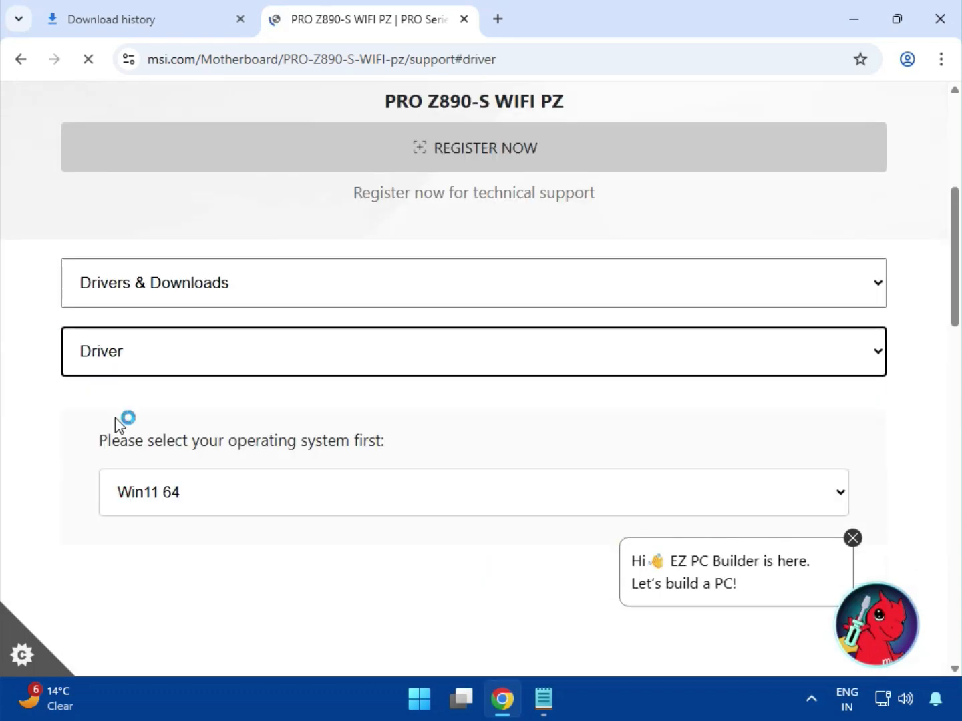
scroll(115, 417, down, 1)
click(221, 414)
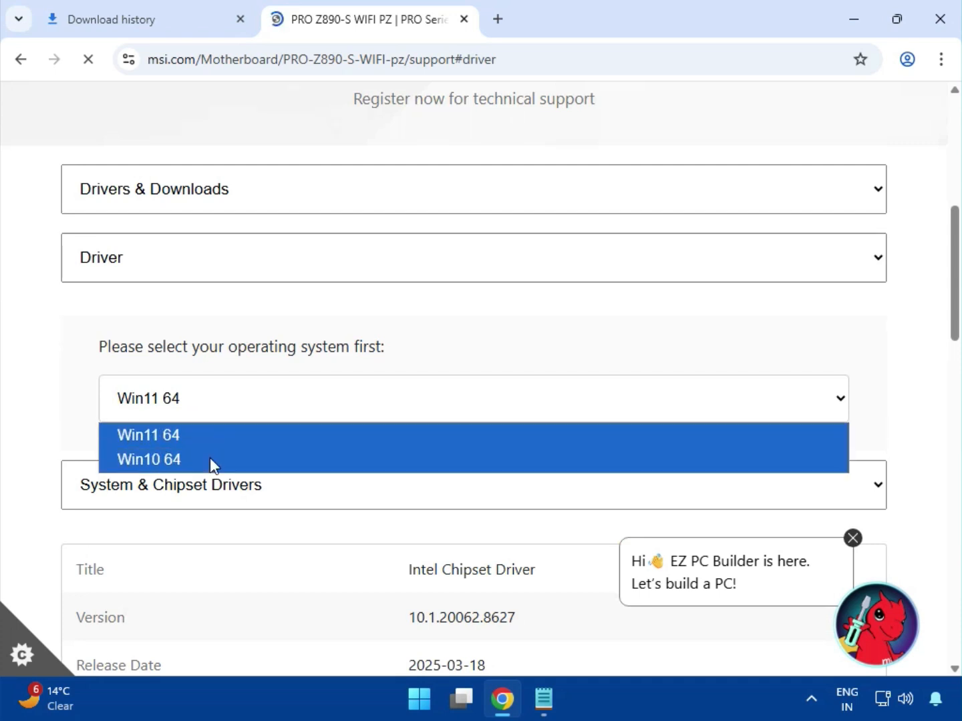
click(217, 443)
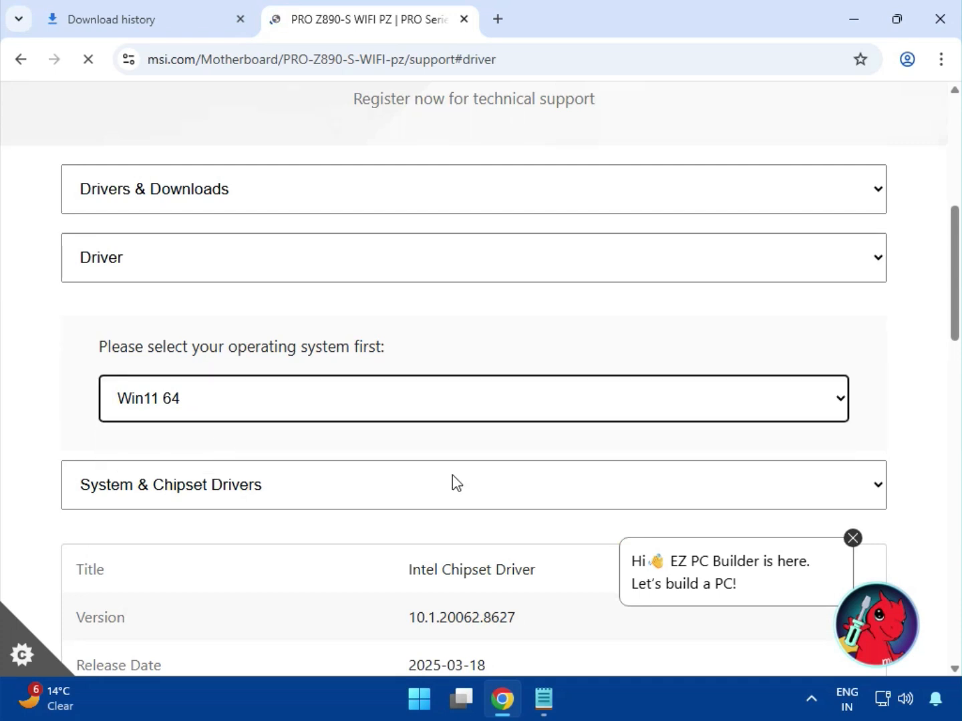
click(851, 538)
scroll(188, 441, down, 1)
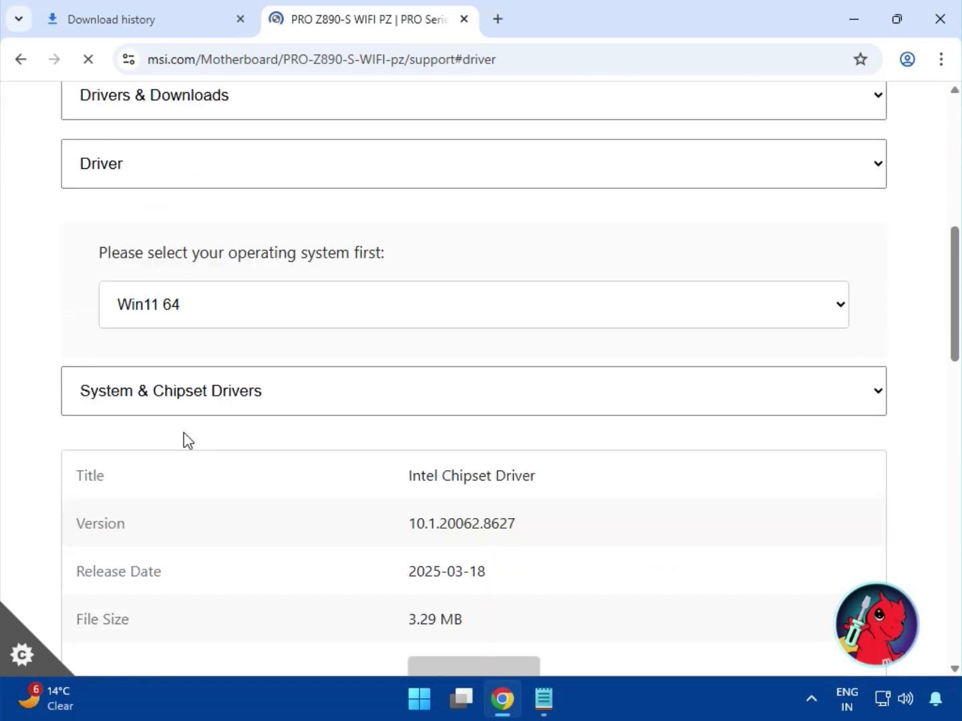
Download the Intel Chipset Driver from the System & Chipset Drivers category
click(176, 386)
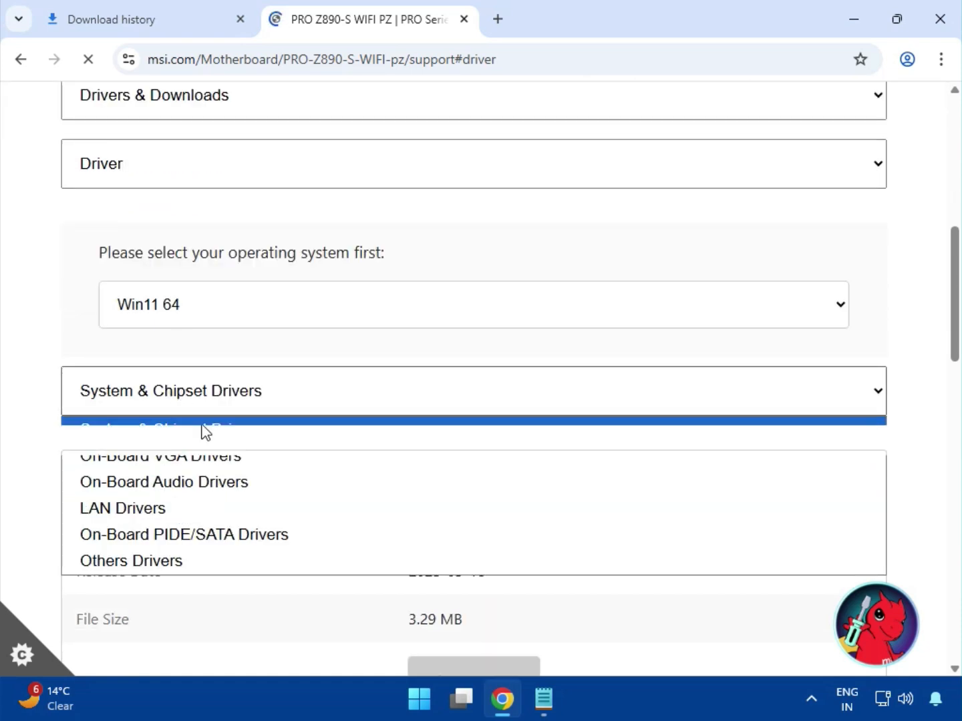
click(203, 430)
scroll(496, 454, down, 1)
scroll(496, 453, down, 1)
drag(442, 287, 537, 287)
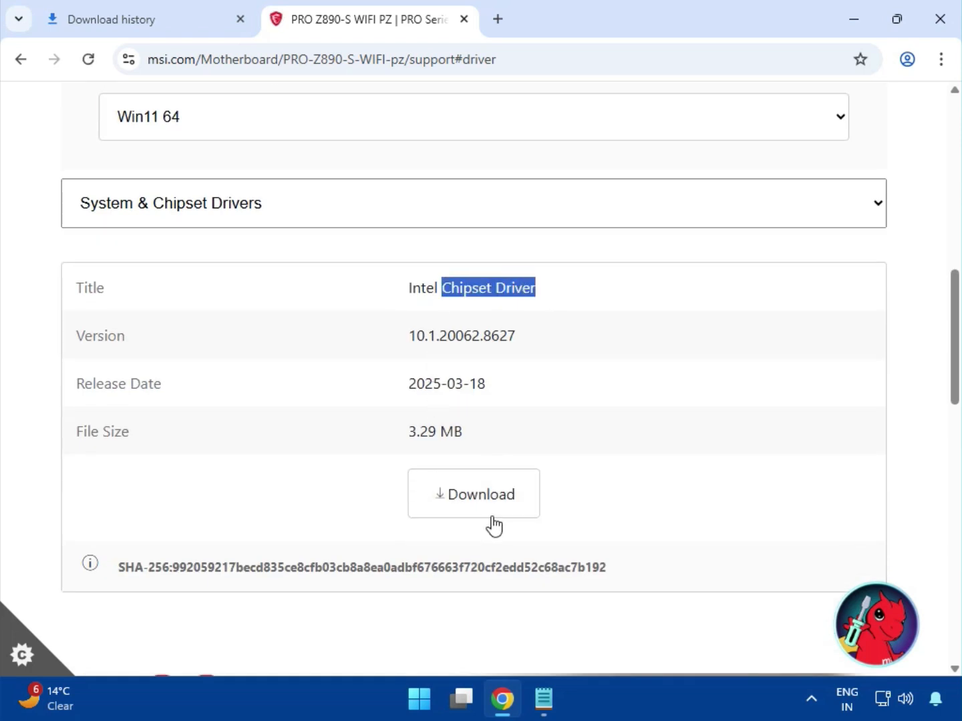
click(492, 518)
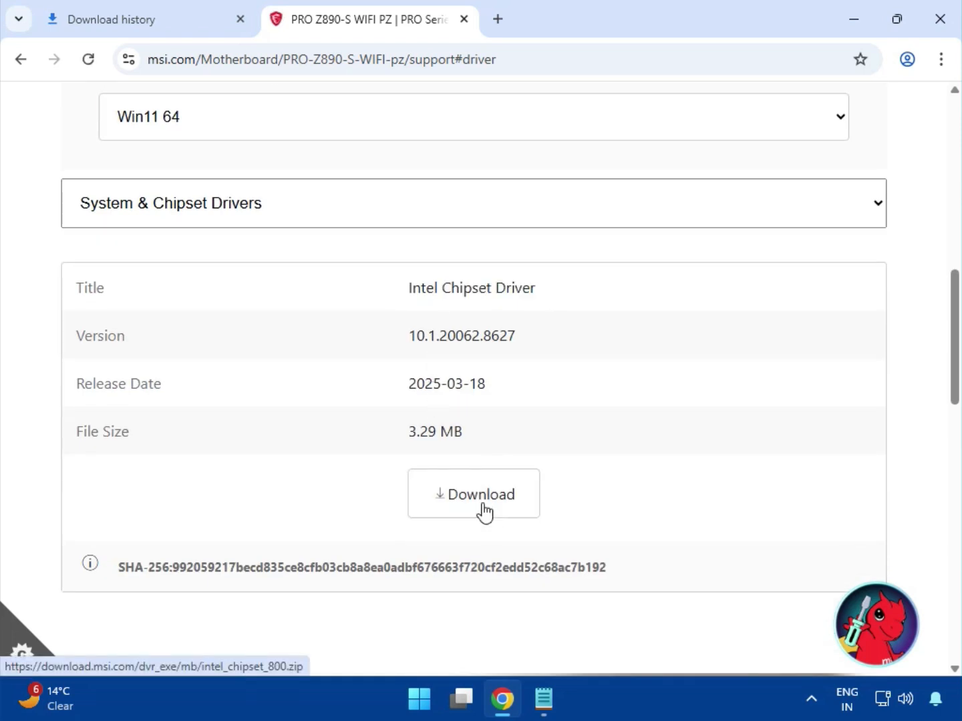
Download the Intel VGA Driver from the On-Board VGA Drivers category
click(212, 217)
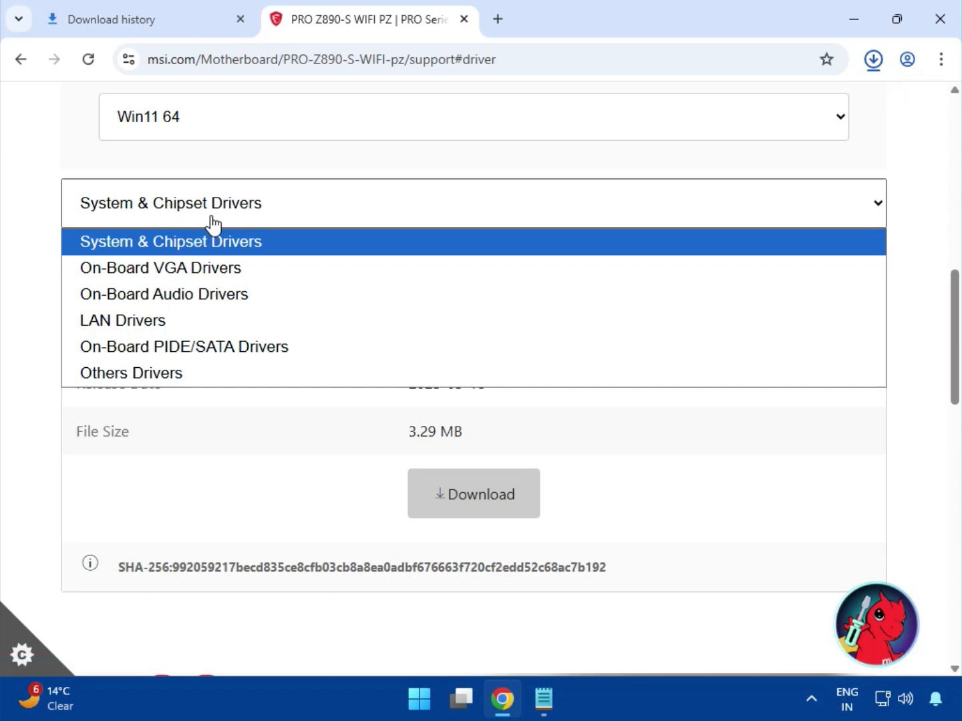
click(213, 269)
drag(437, 287, 564, 294)
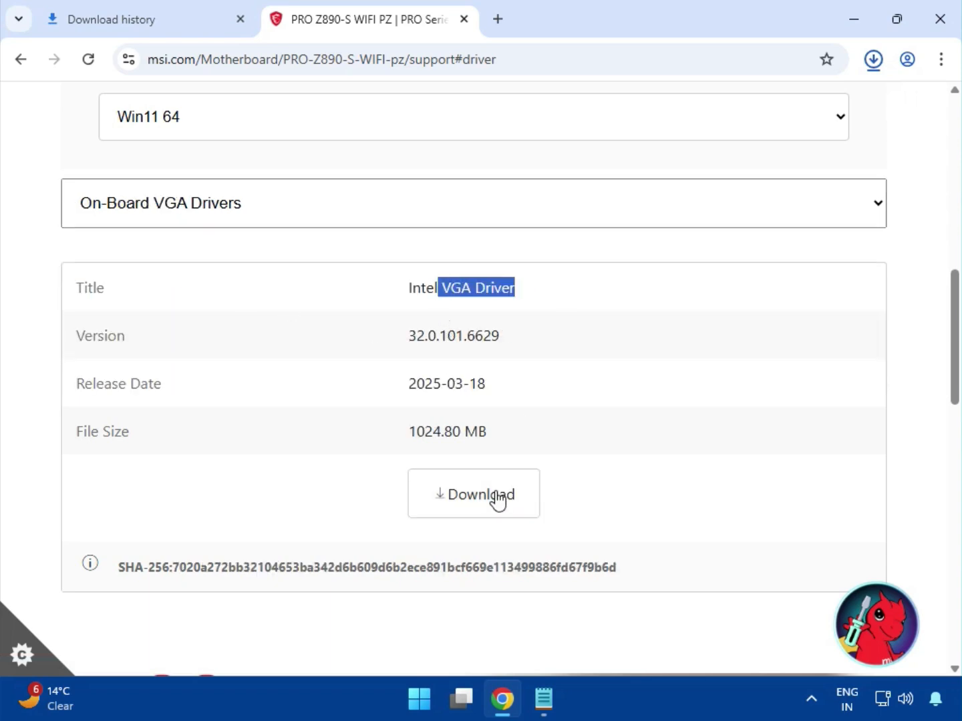
Download the Realtek HD Universal Driver from the On-Board Audio Drivers category
click(209, 214)
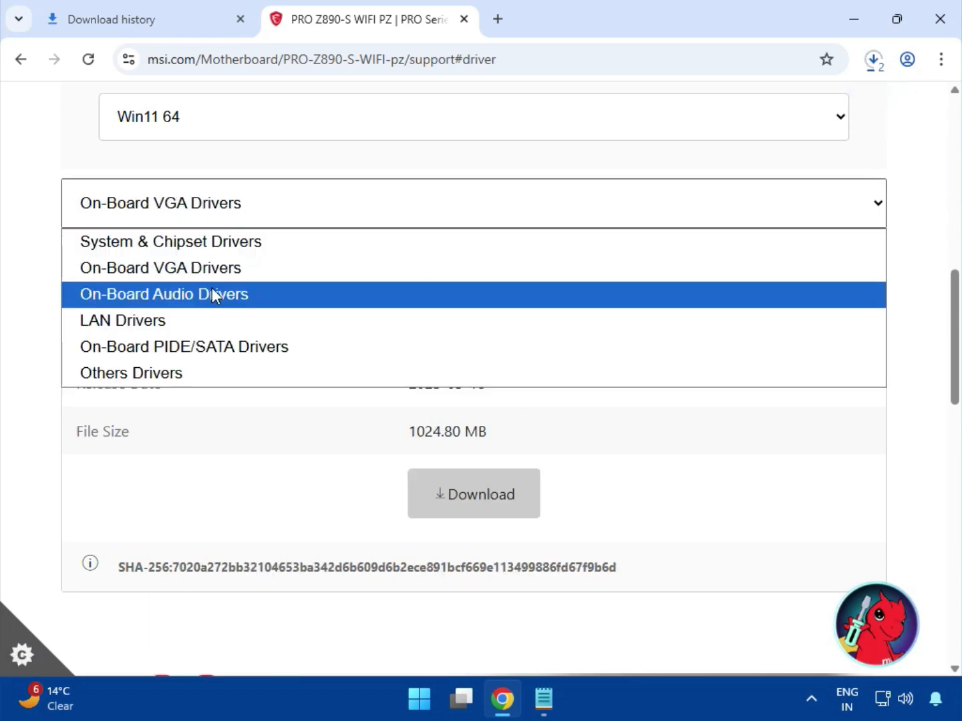
click(212, 296)
drag(456, 287, 590, 290)
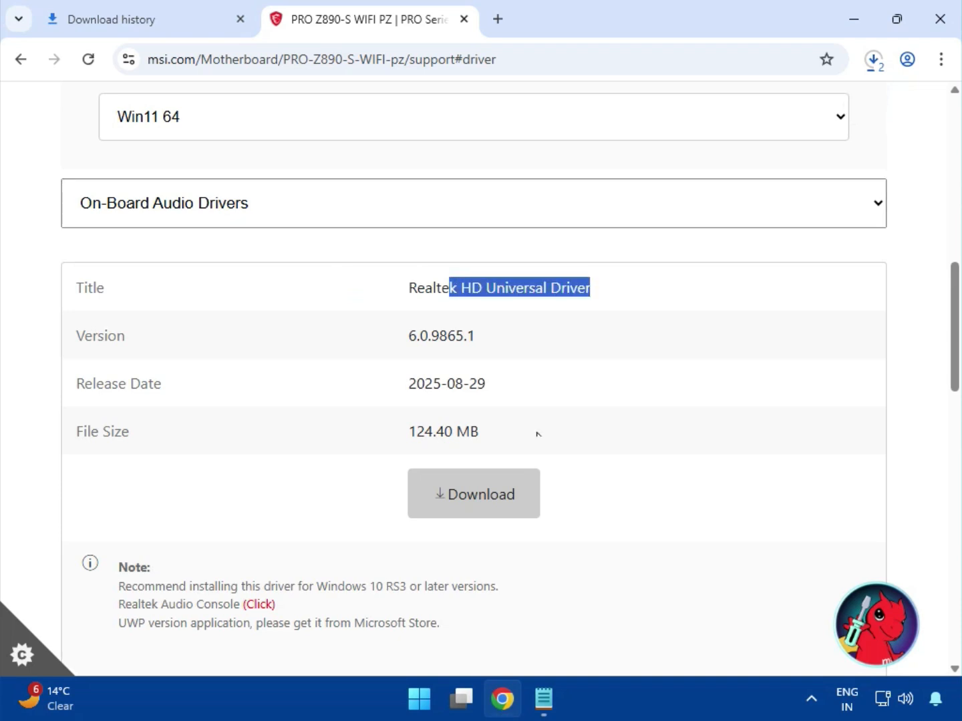
click(488, 498)
Download the Realtek PCI-E Ethernet Drivers from the LAN Drivers category
click(154, 220)
click(181, 320)
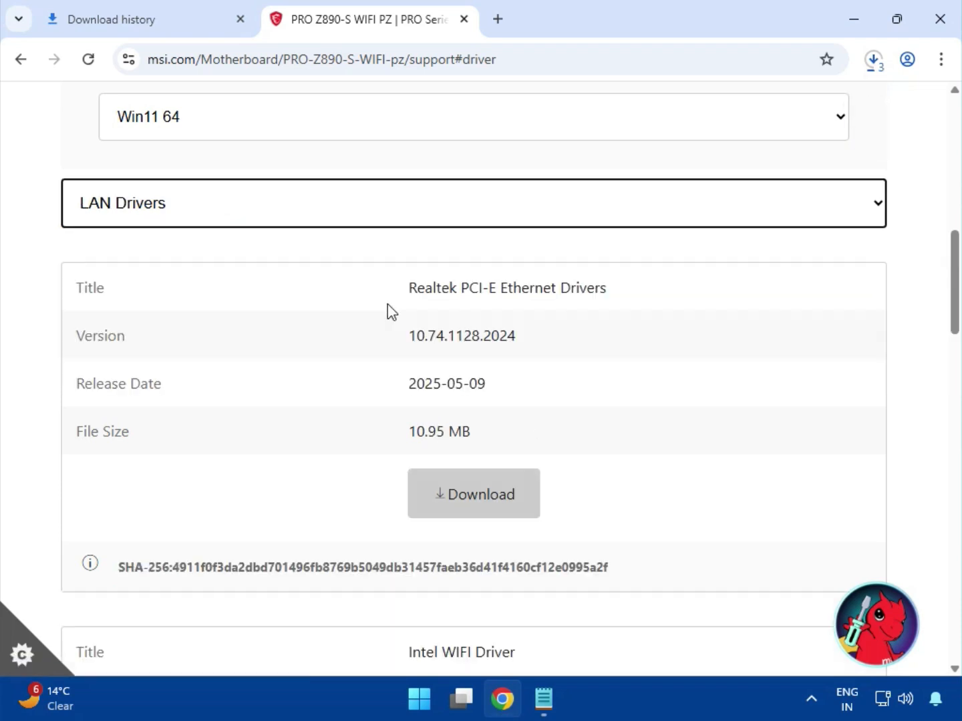
drag(470, 287, 628, 293)
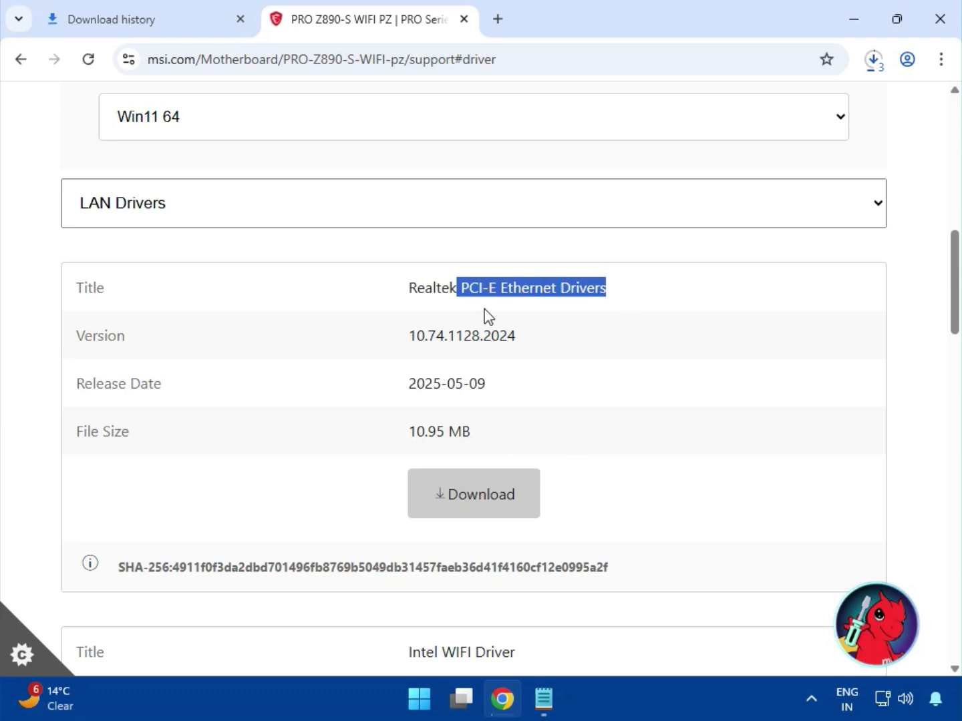
Download the Intel WIFI Driver and the BlueTooth Driver listed below the Ethernet driver
scroll(499, 506, down, 4)
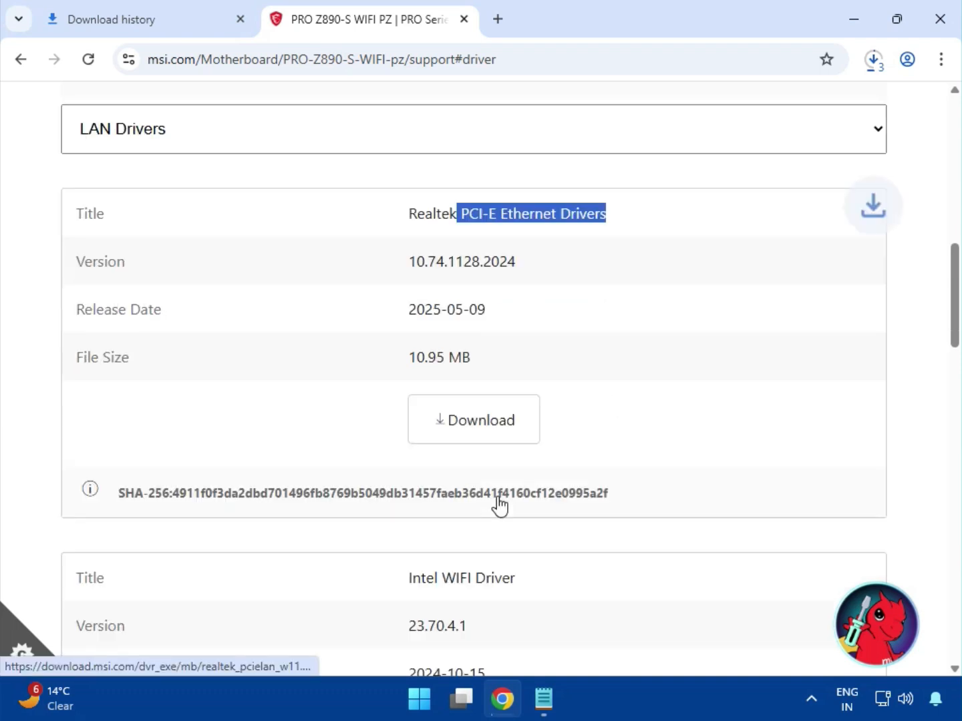
drag(412, 370, 531, 374)
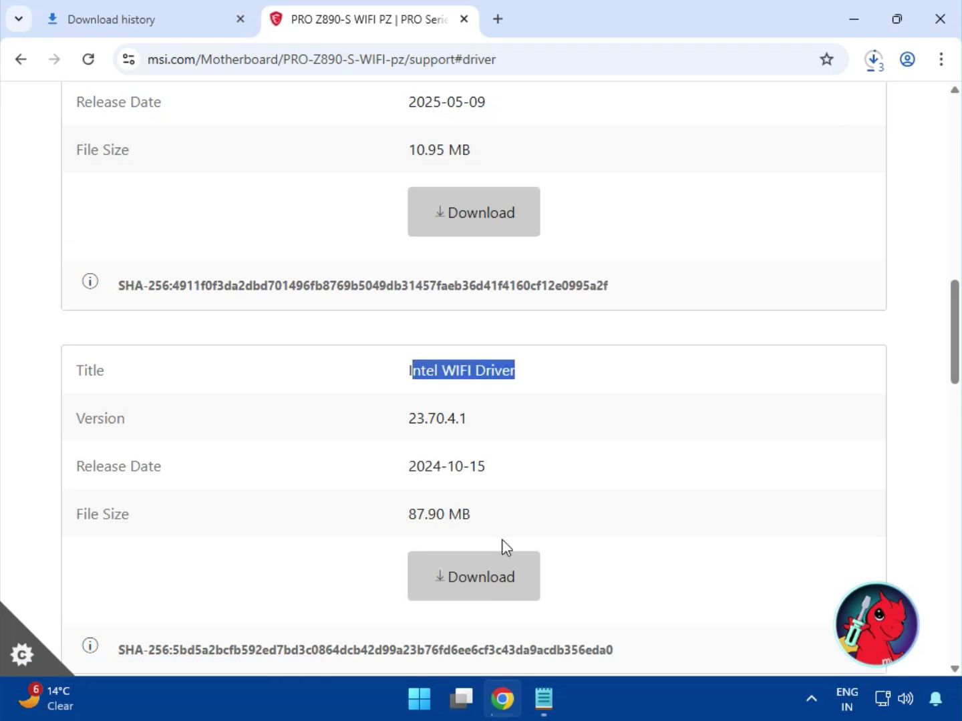
click(499, 569)
scroll(495, 568, down, 4)
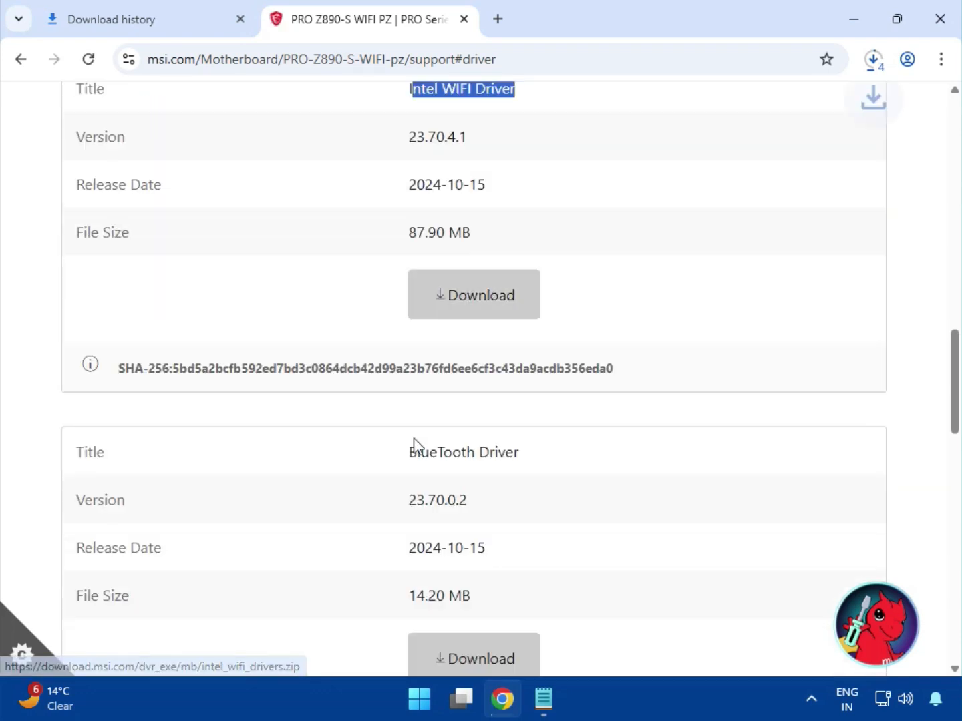
drag(409, 452, 530, 453)
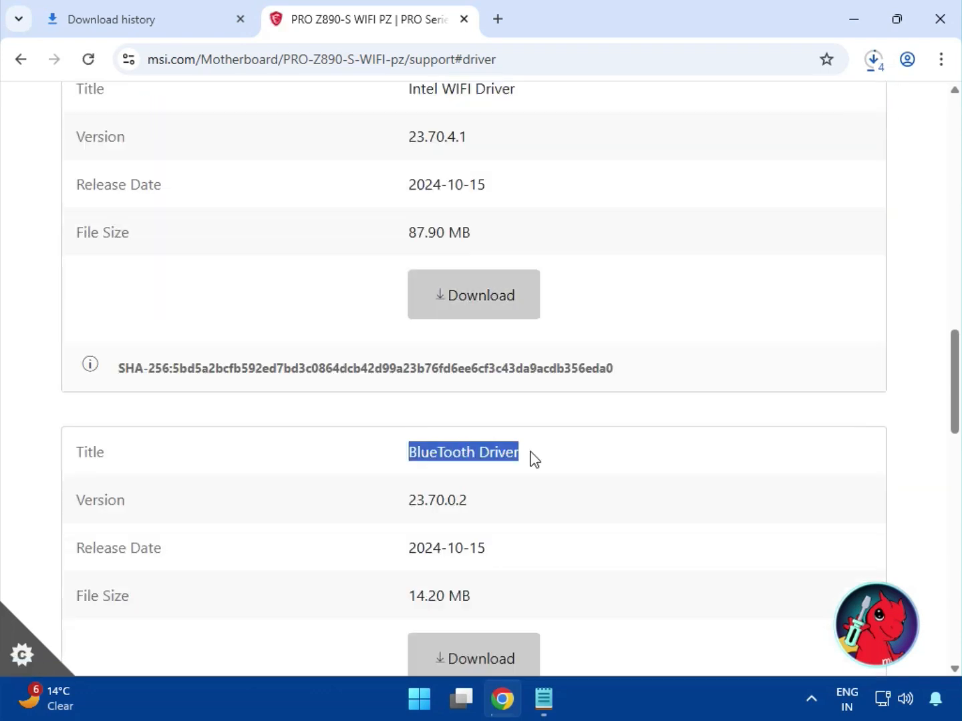
click(492, 661)
Open the full download history and show bt_drivers (3).zip in its folder
click(874, 61)
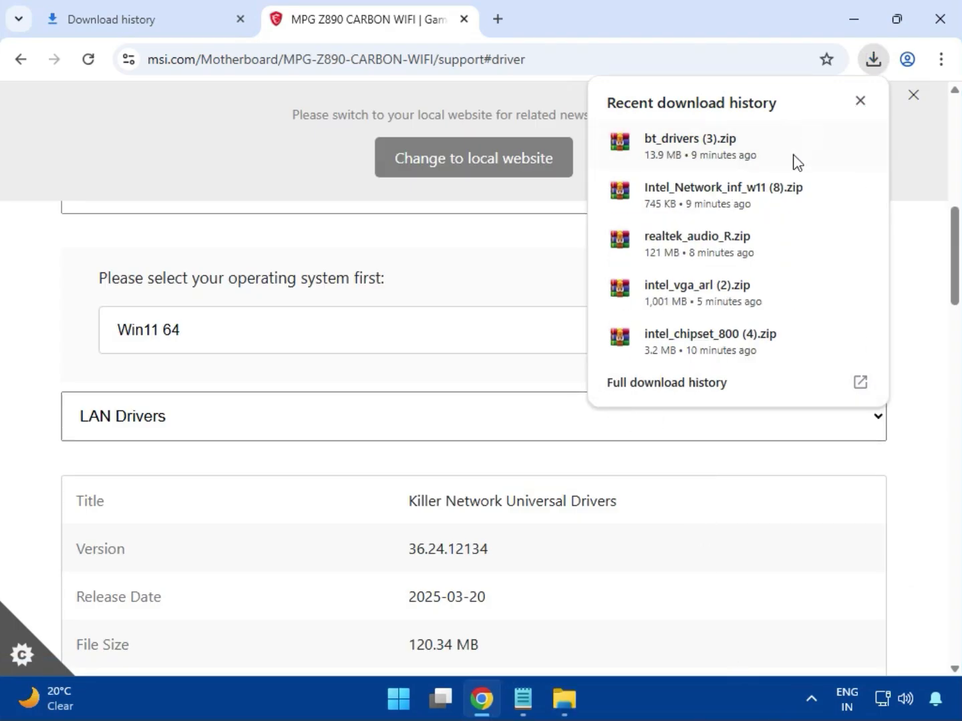
click(641, 393)
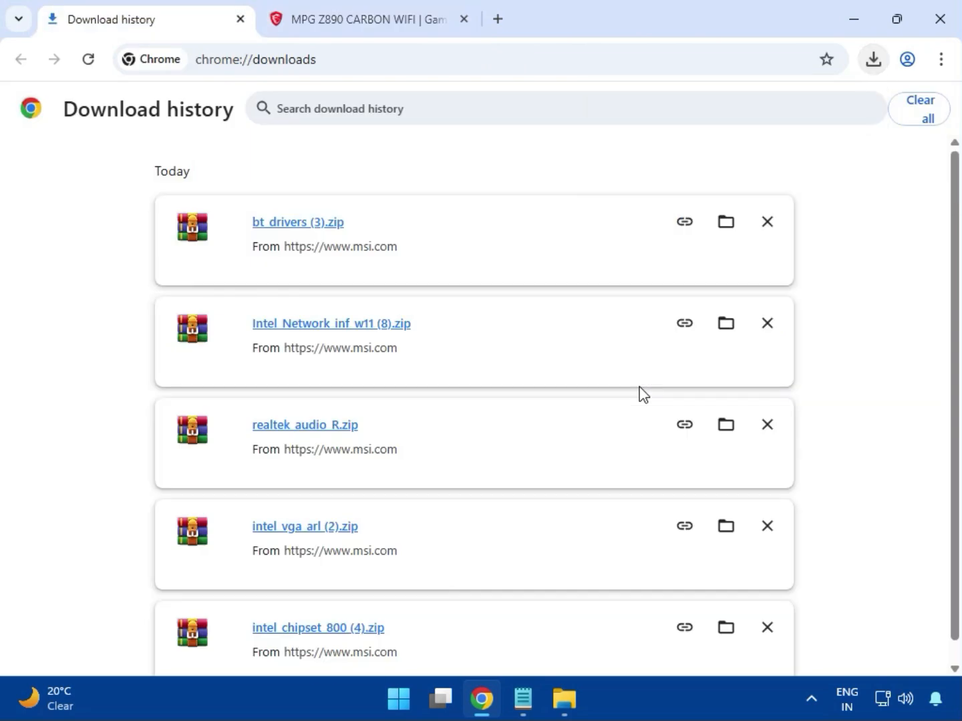
click(725, 221)
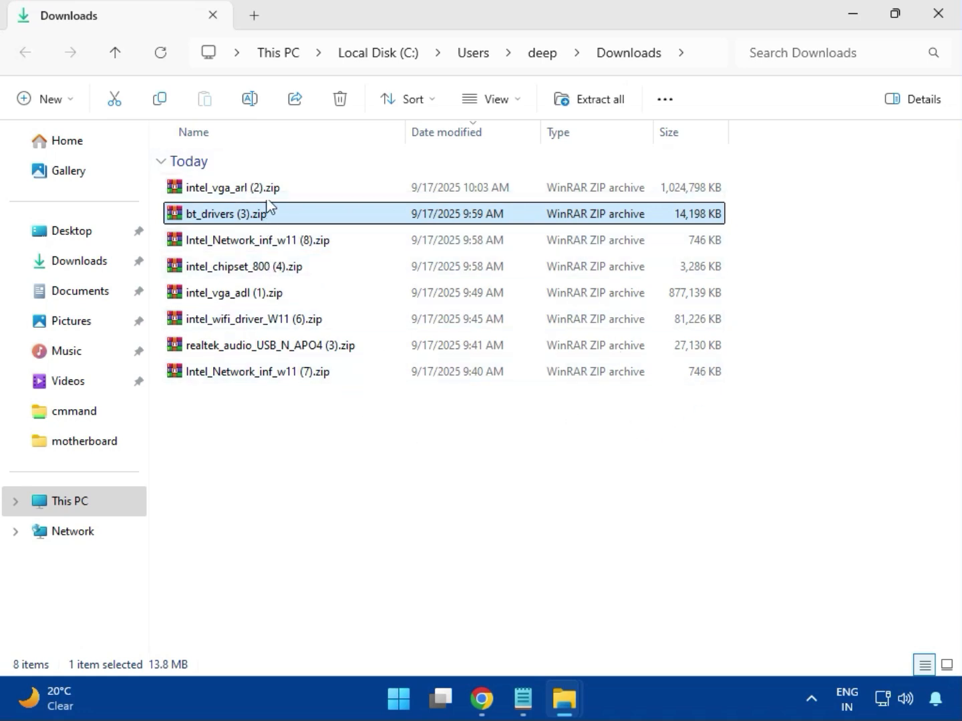
Open intel_vga_arl (2).zip in WinRAR, dismiss the license reminder, and run Installer.exe from the Intel VGA Driver_32.0.101.6629 folder
key(Up)
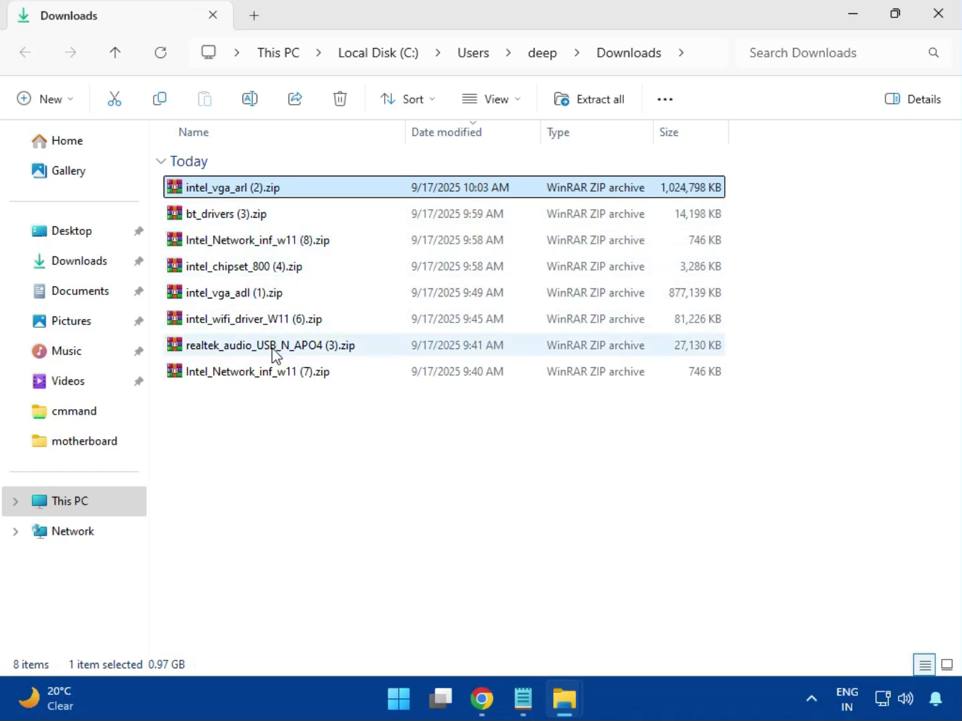
double_click(262, 188)
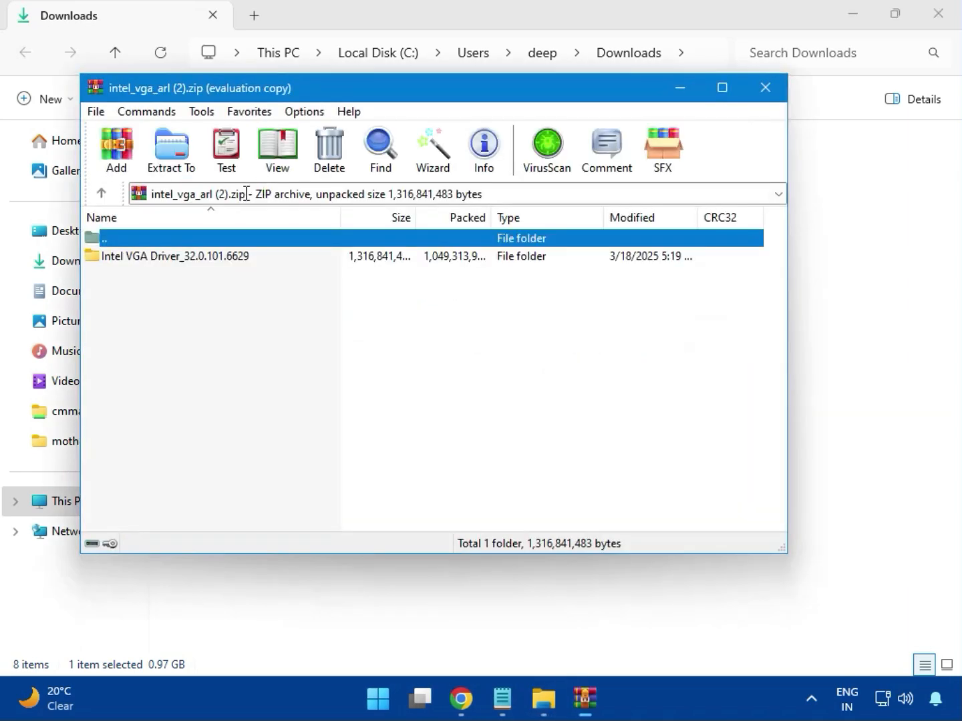
click(169, 256)
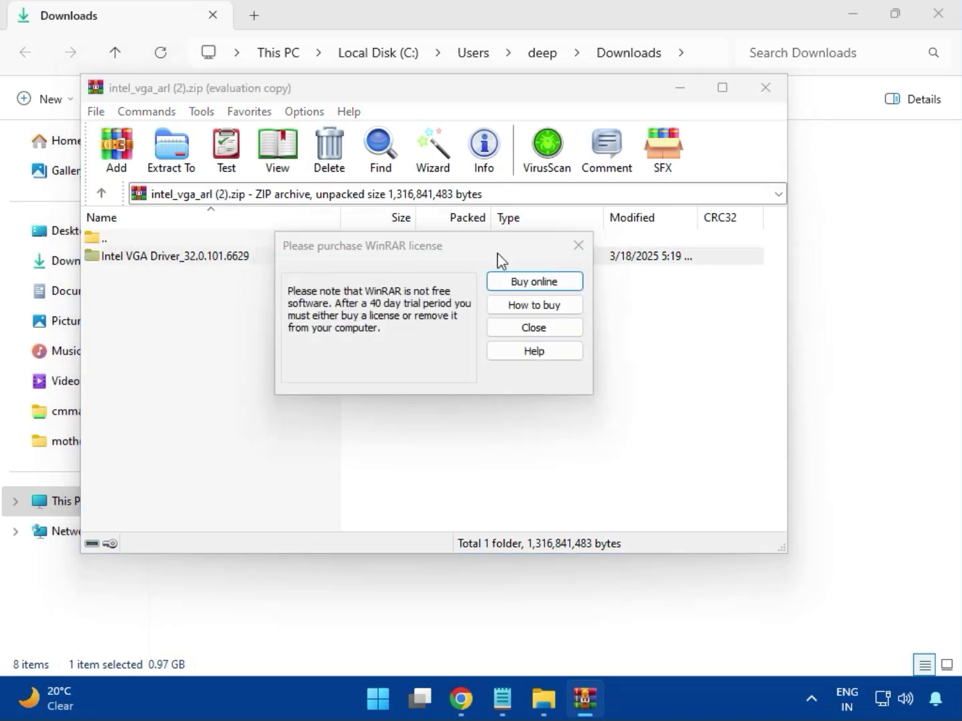
key(Escape)
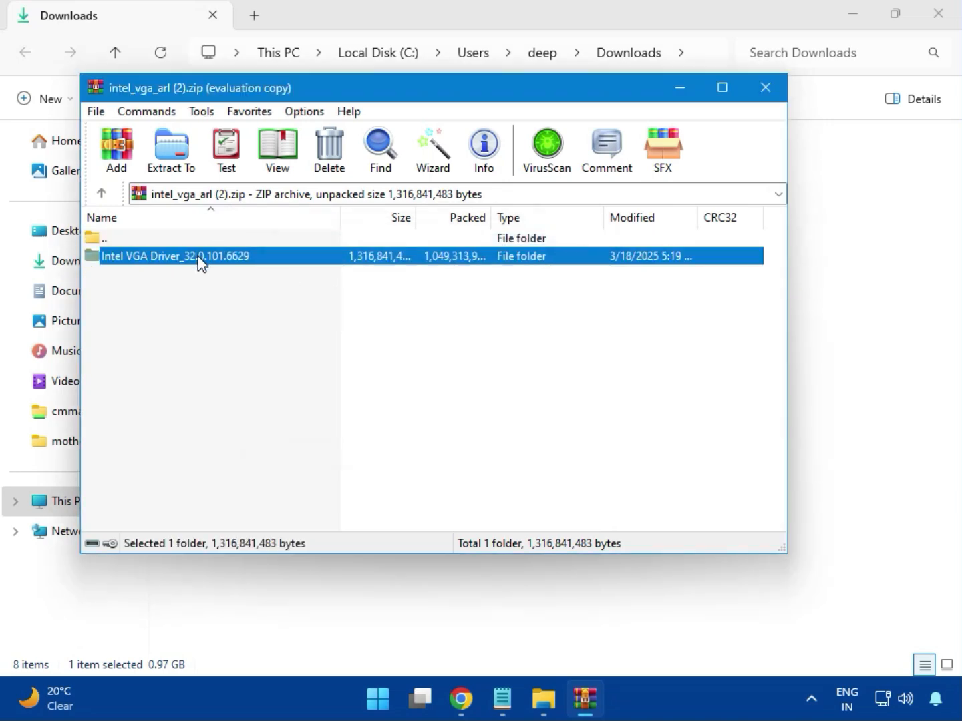
double_click(200, 255)
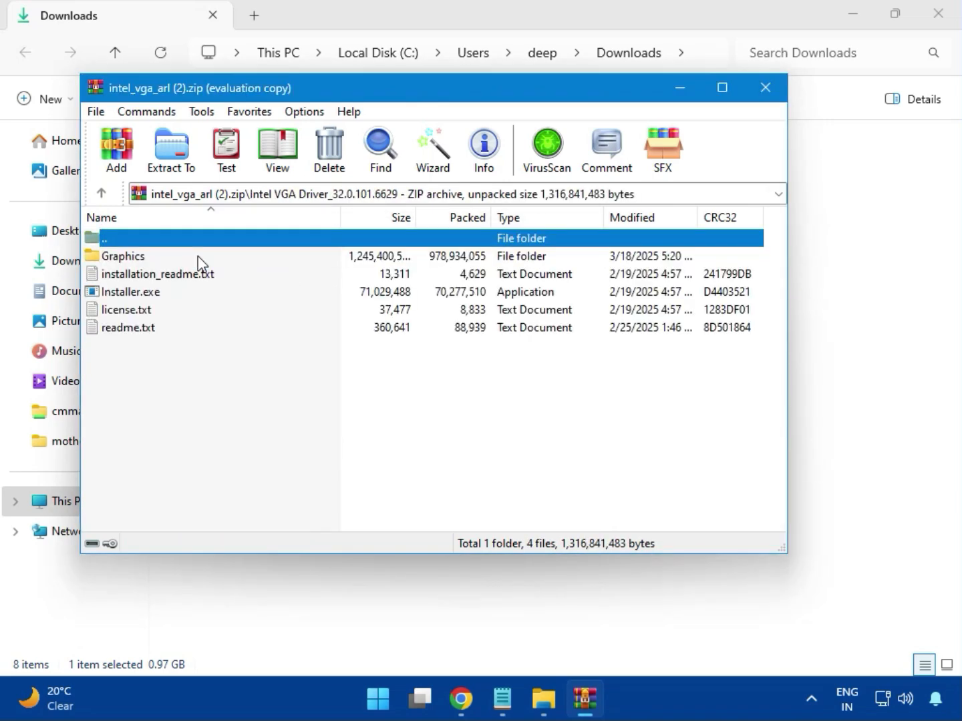
click(155, 294)
double_click(190, 293)
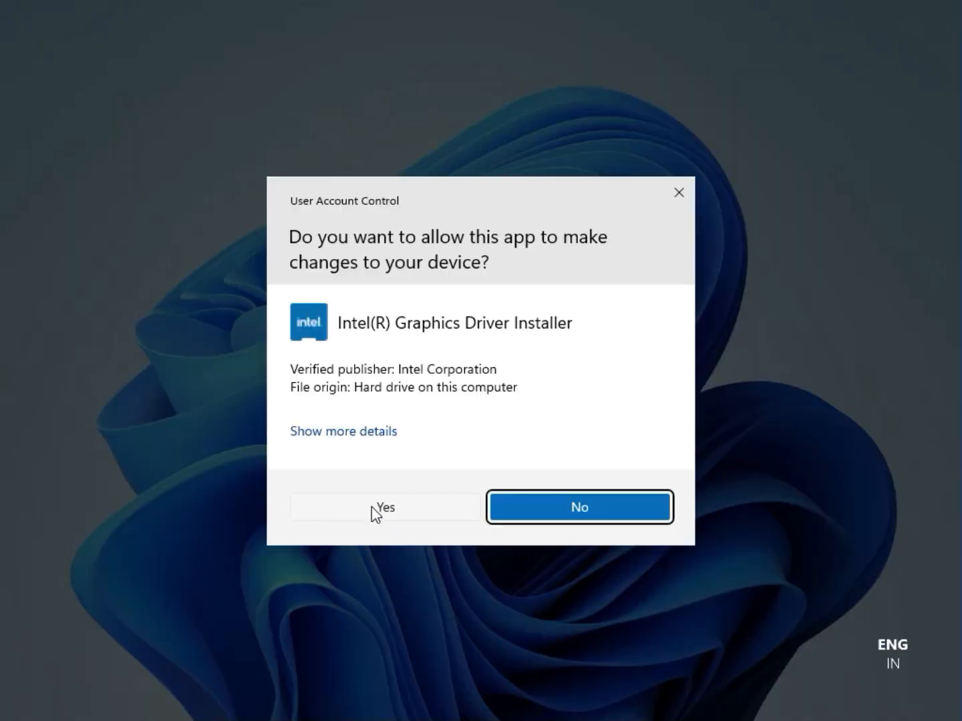
Allow the Intel Graphics Driver Installer to make changes, try to install the driver, and close the installer and archive
click(372, 508)
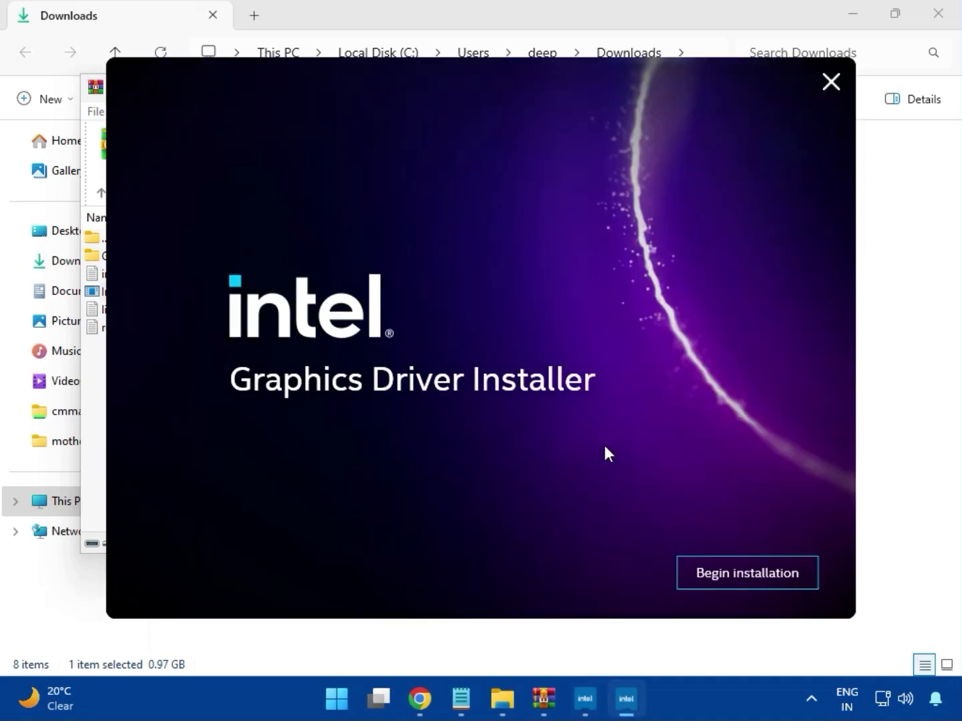
click(735, 573)
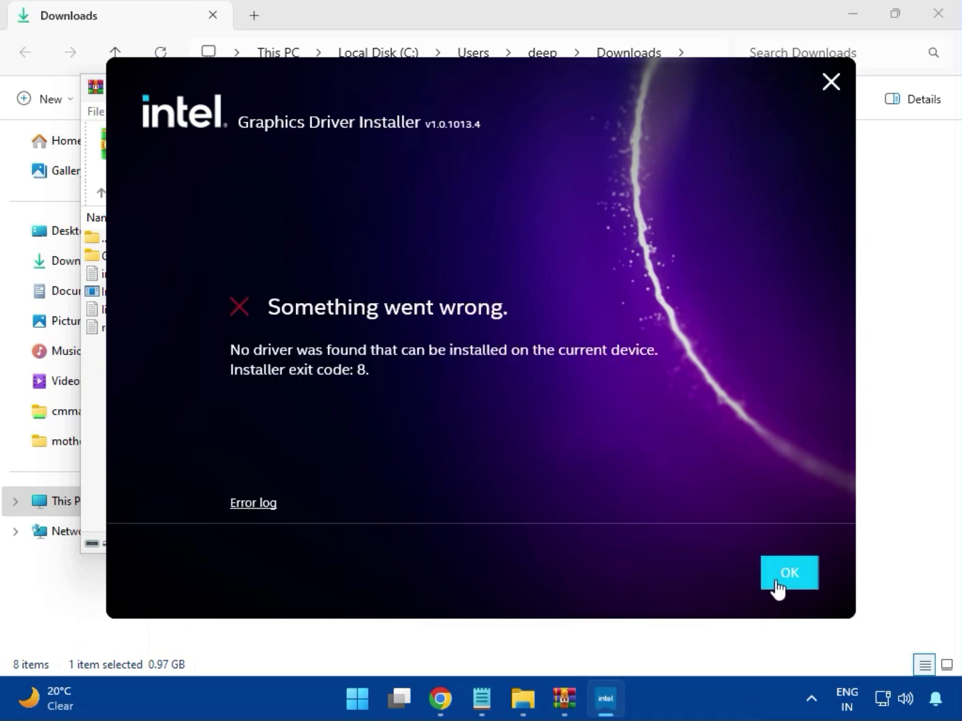
click(776, 581)
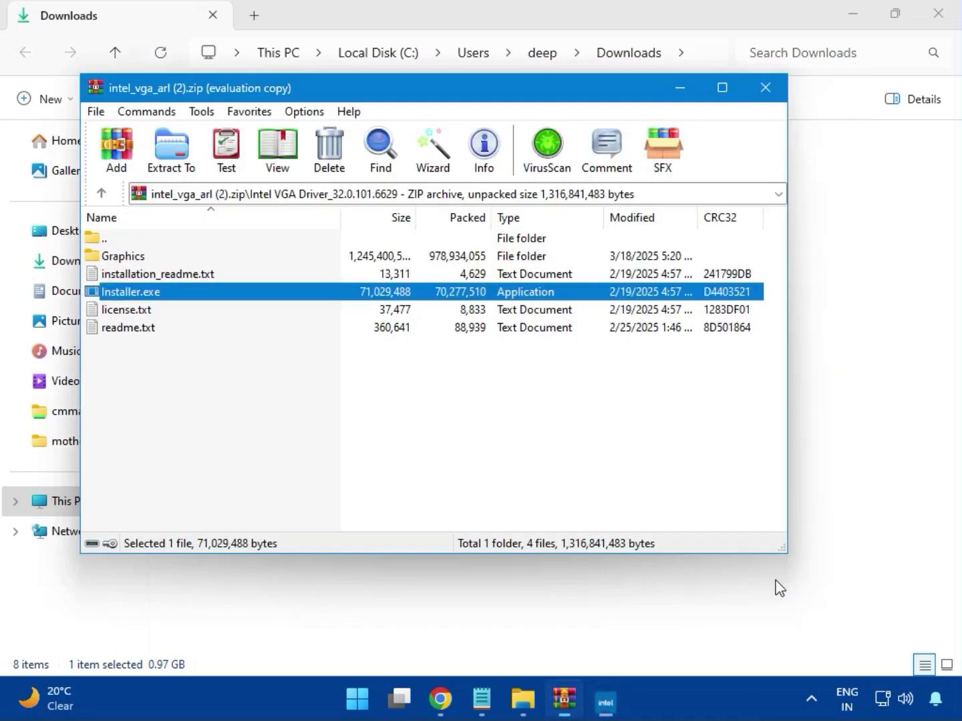
click(764, 87)
Open bt_drivers (3).zip and run Intel Bluetooth.msi from the Intel BlueTooth Driver_23.70.0.2 folder
click(194, 215)
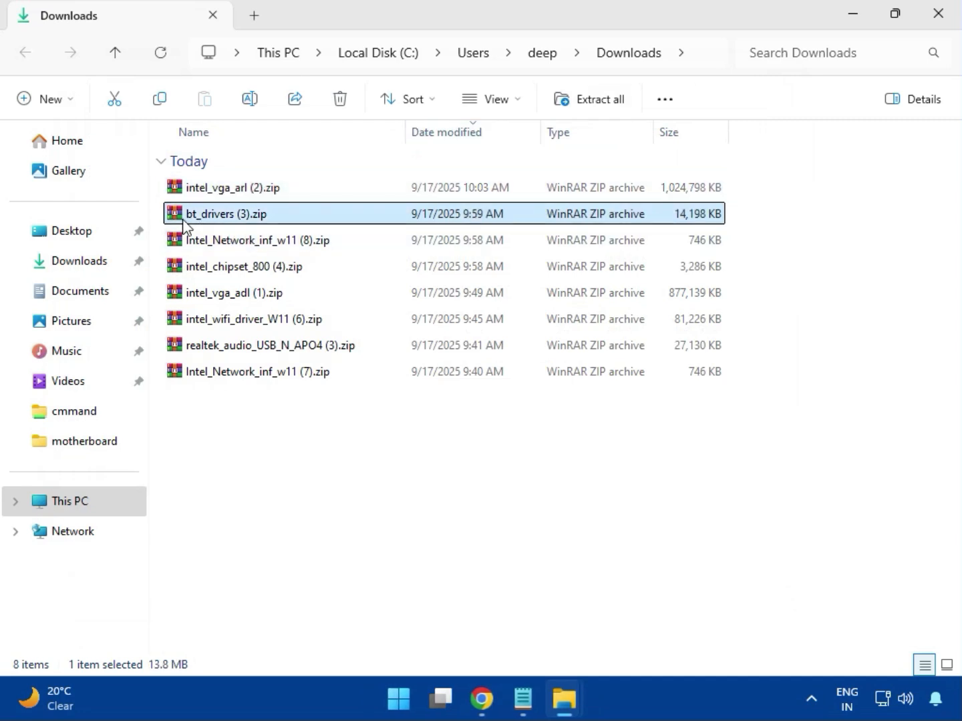
double_click(234, 220)
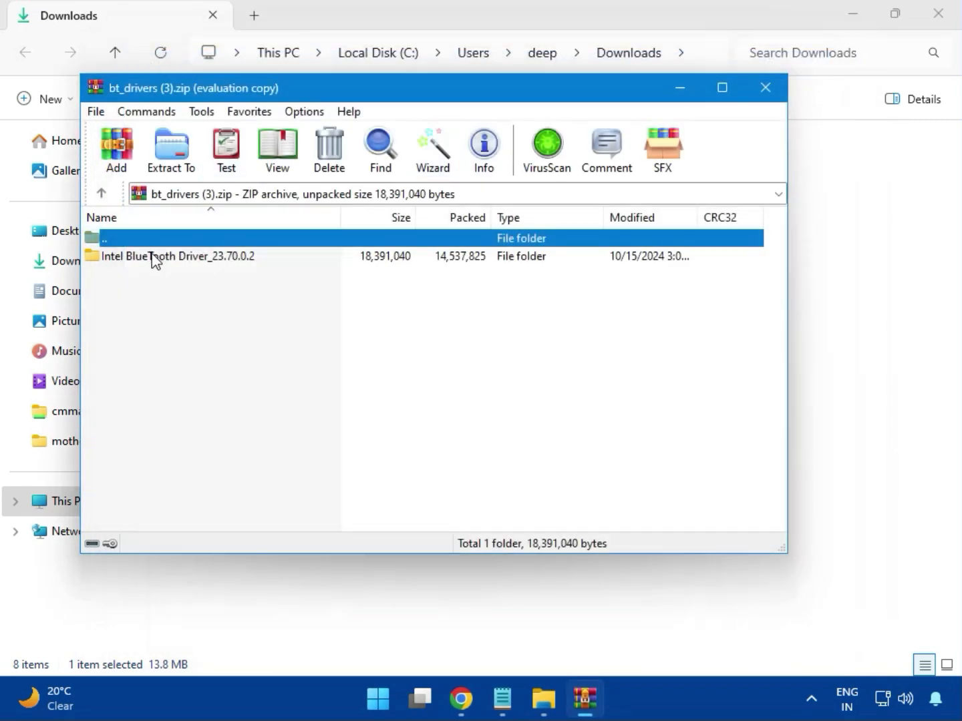
click(150, 261)
double_click(179, 257)
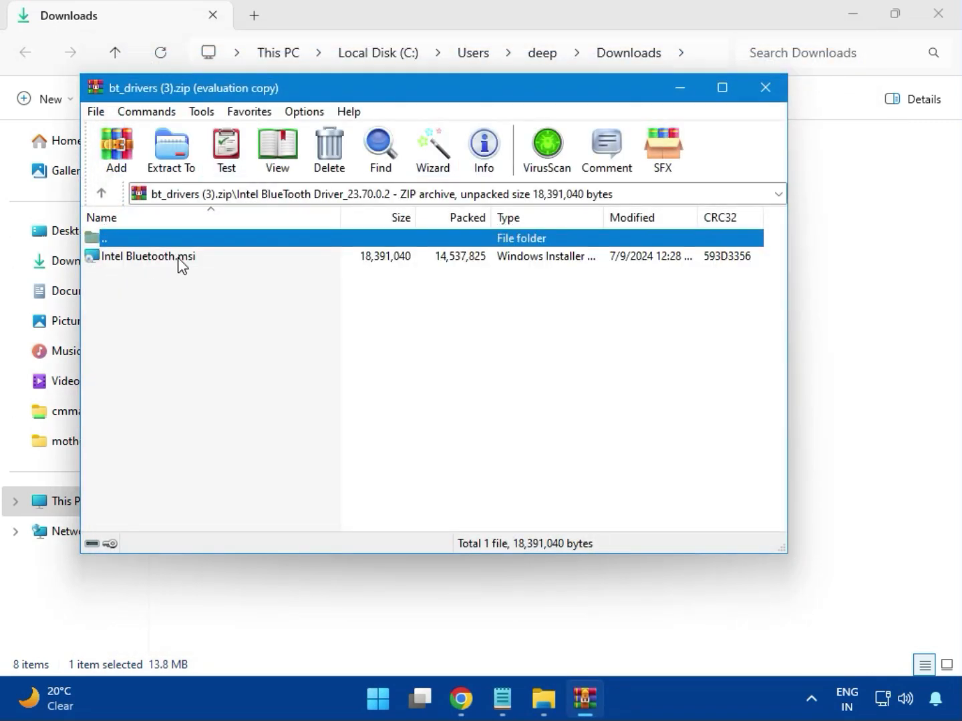
double_click(161, 261)
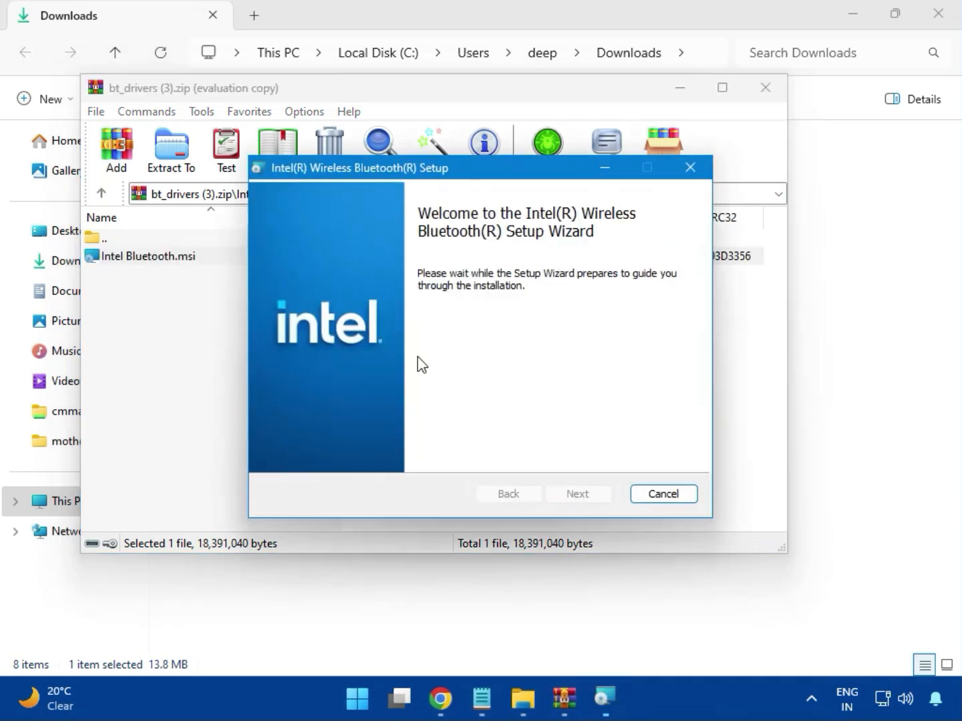
Install Intel Wireless Bluetooth with the Typical setup, accepting the license and allowing system changes, and close the wizard and archive
click(579, 494)
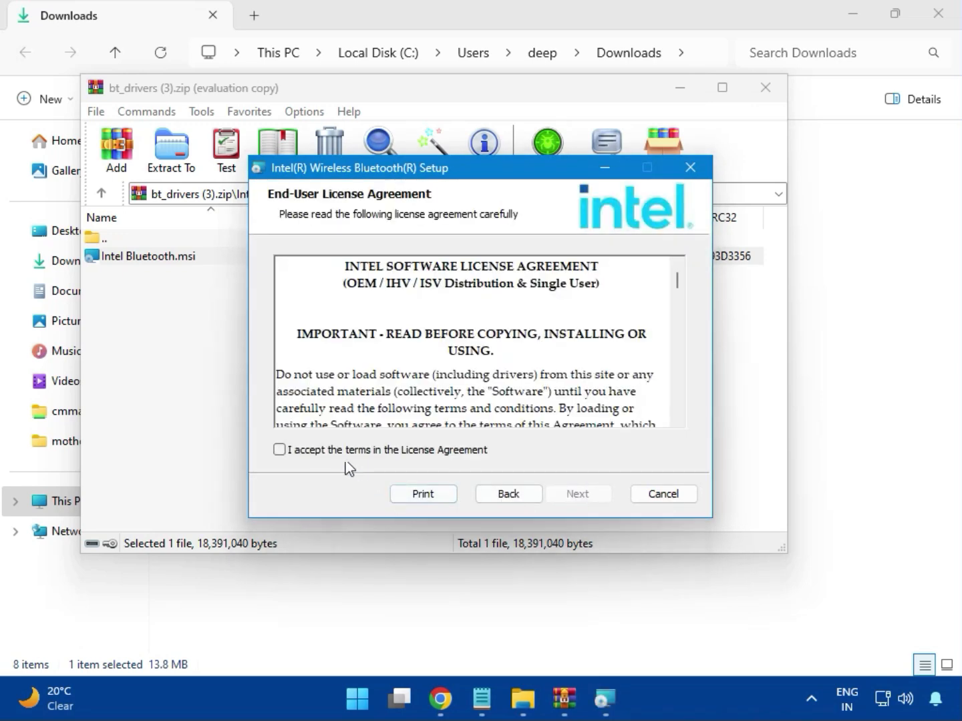
click(345, 455)
click(572, 495)
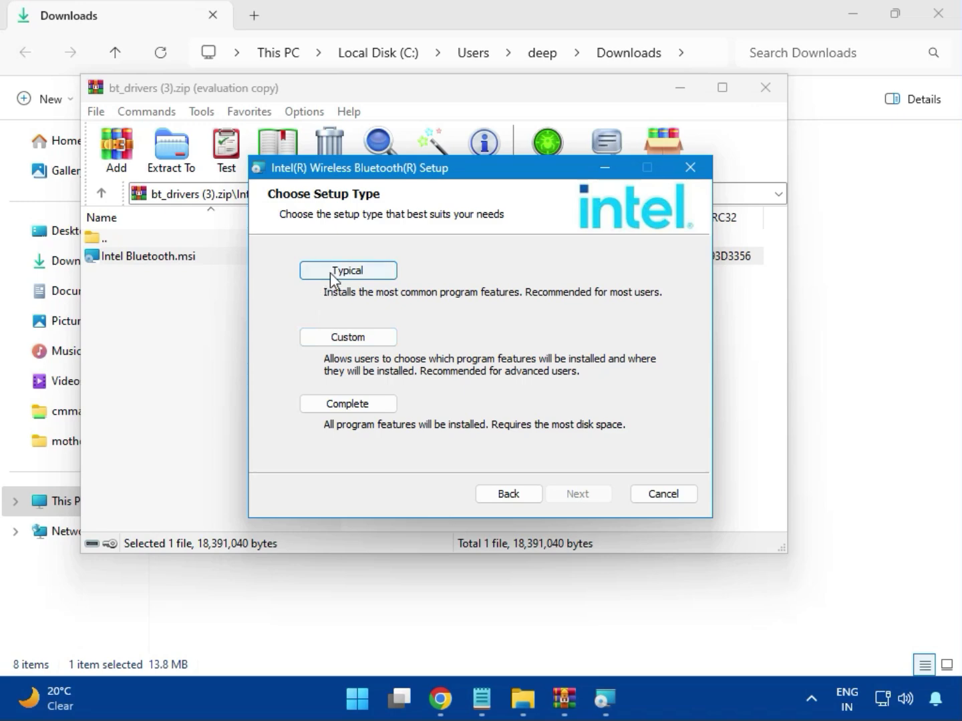
click(340, 271)
click(550, 495)
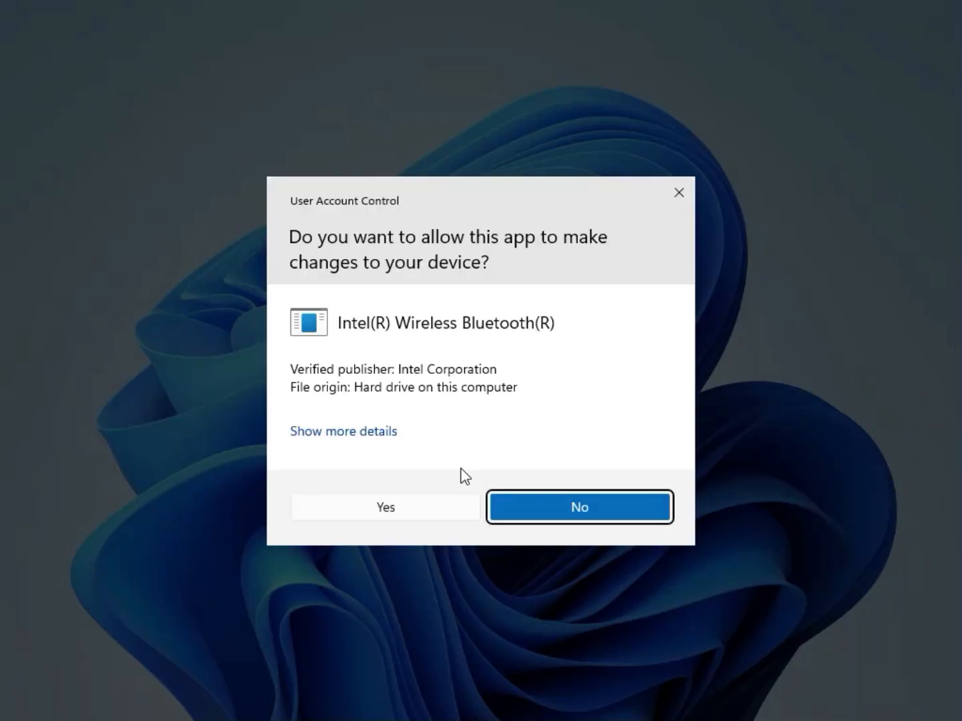
click(369, 500)
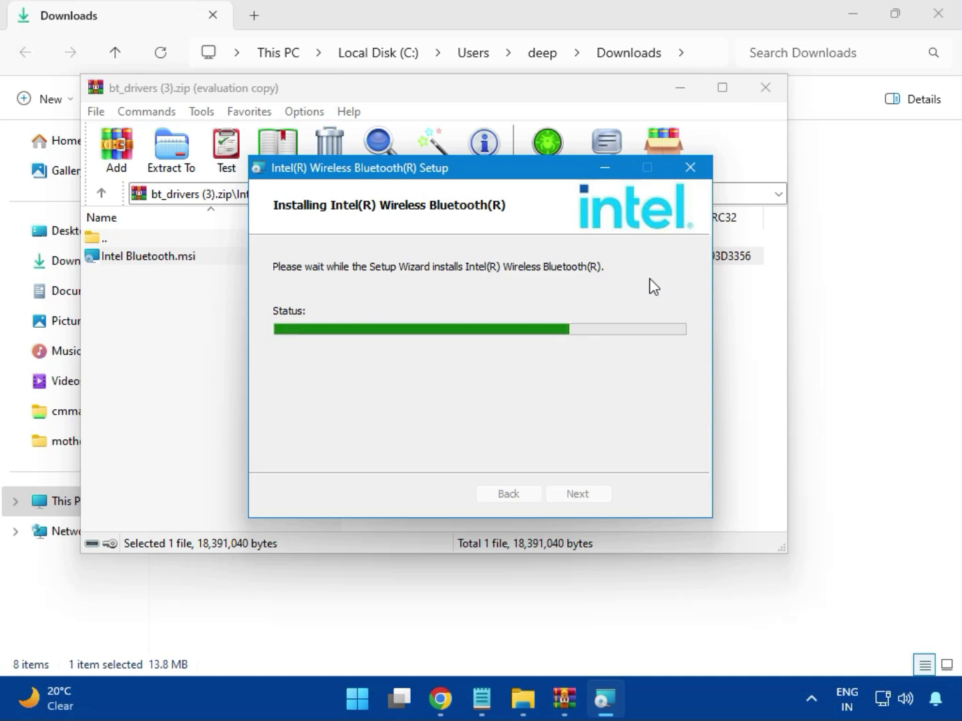
click(568, 495)
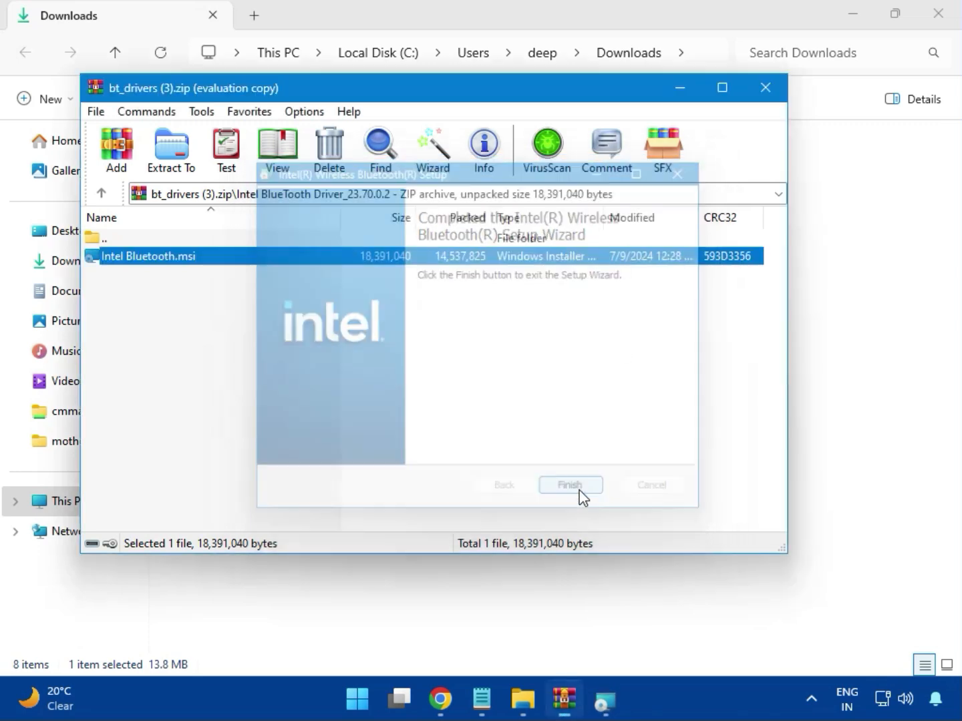
click(775, 99)
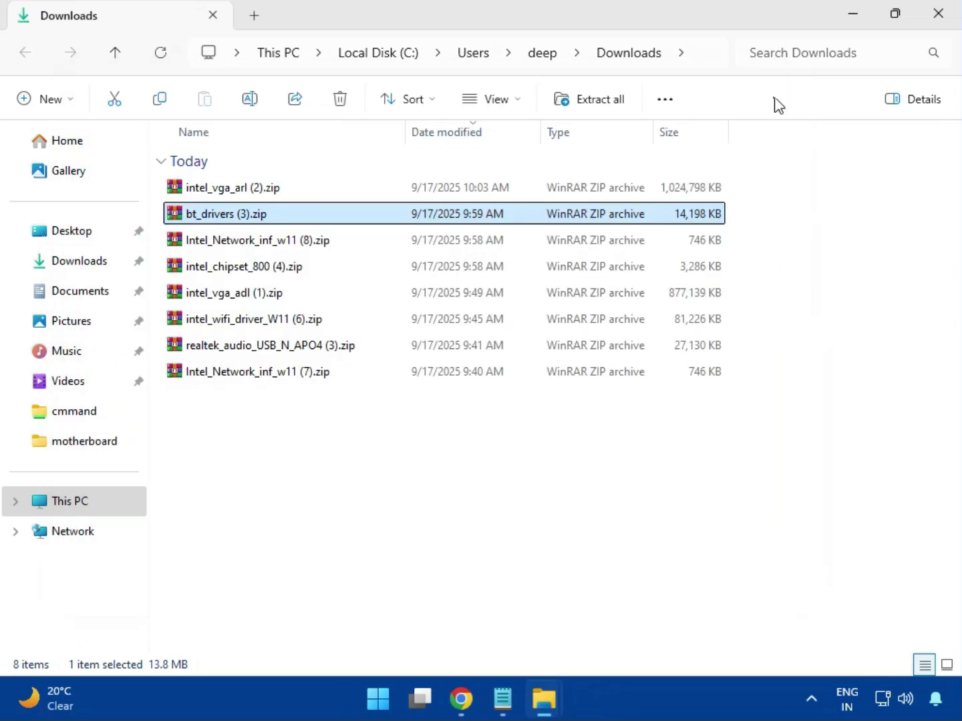
Open Intel_Network_inf_w11 (8).zip, dismiss the WinRAR pop-up, and run MSI SetupDrv64.exe from the W11 folder
click(251, 253)
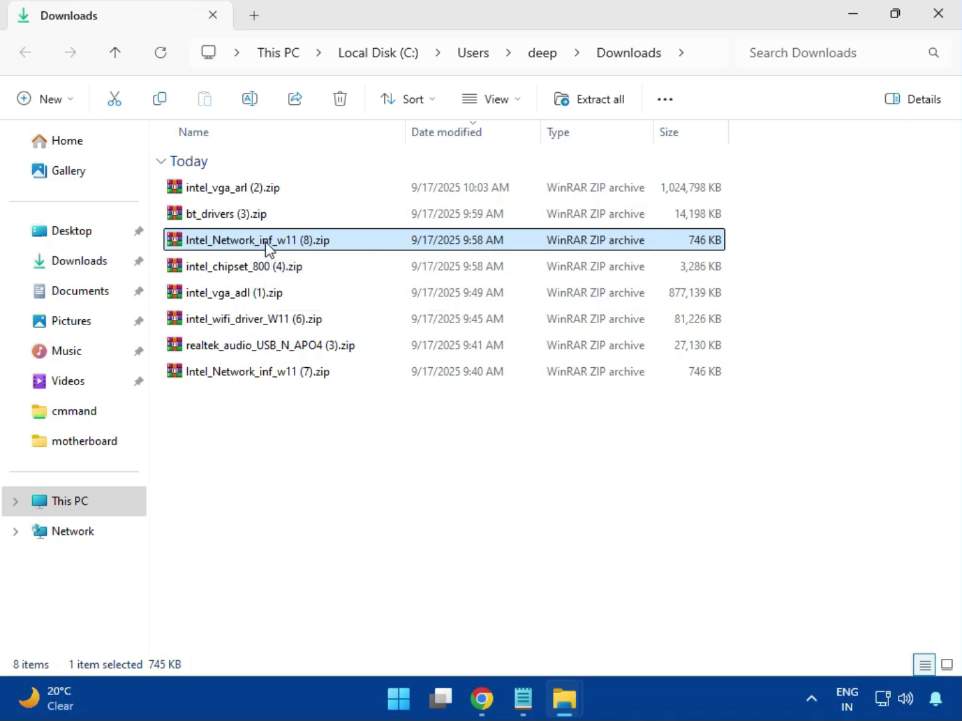
double_click(268, 248)
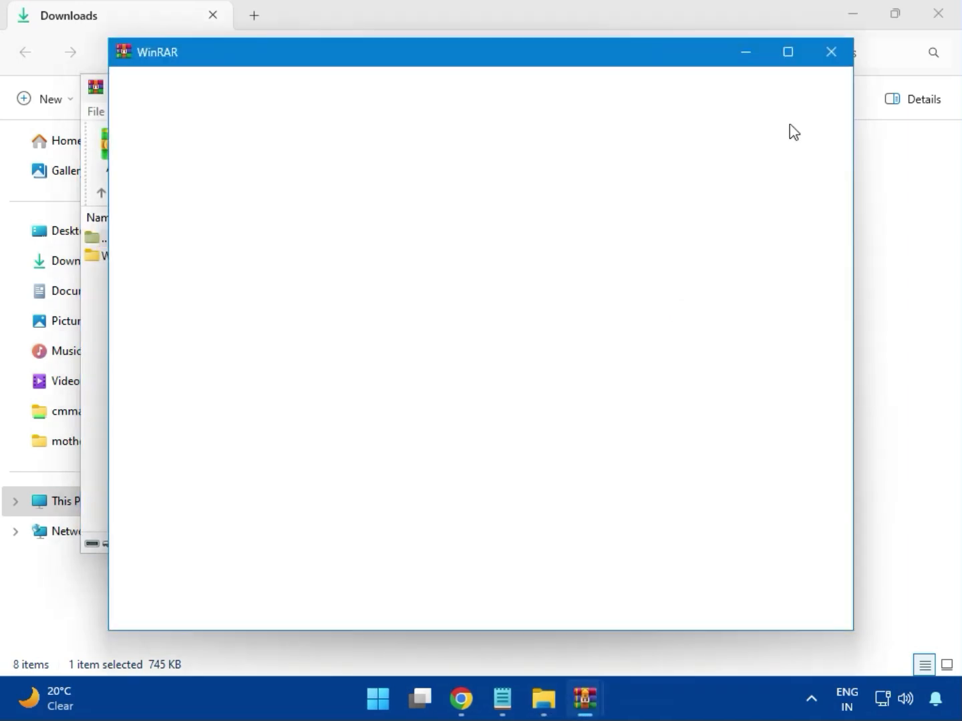
click(832, 53)
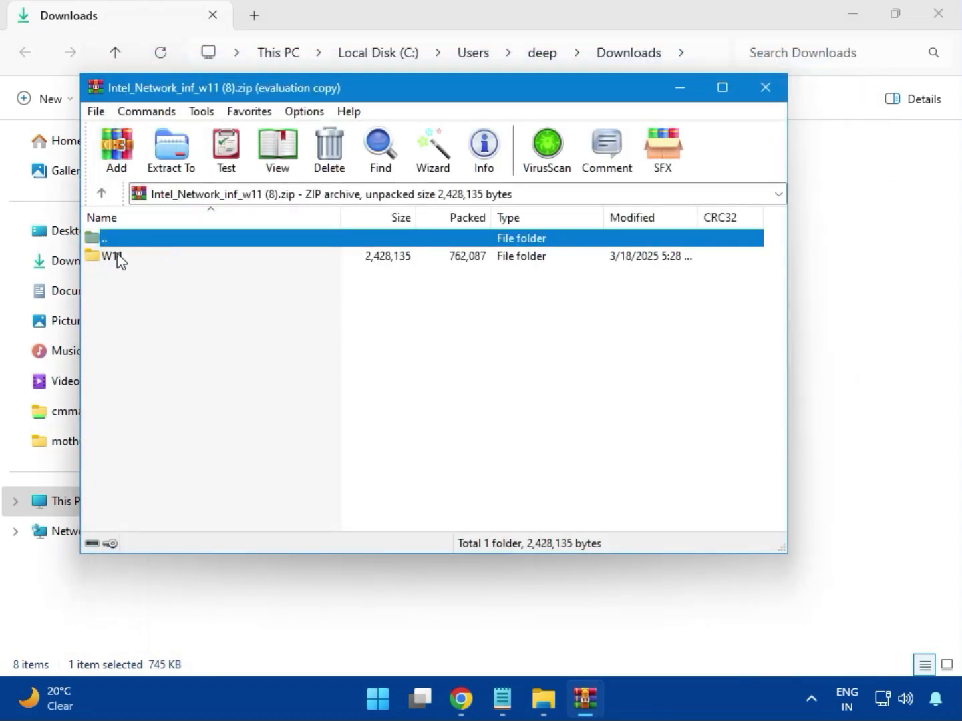
click(118, 255)
double_click(121, 259)
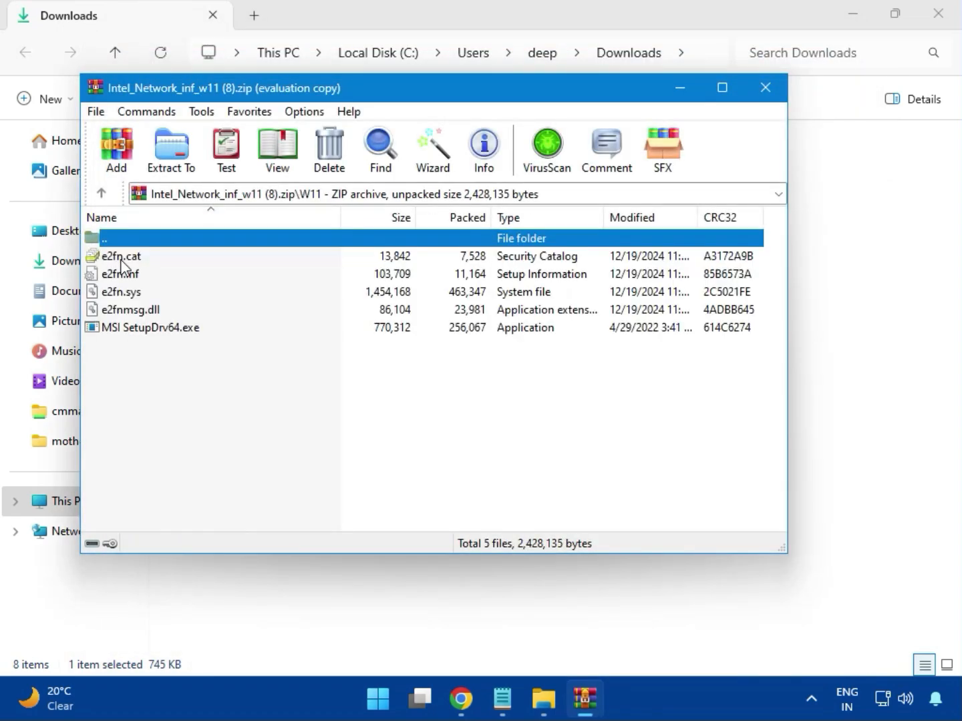
double_click(181, 330)
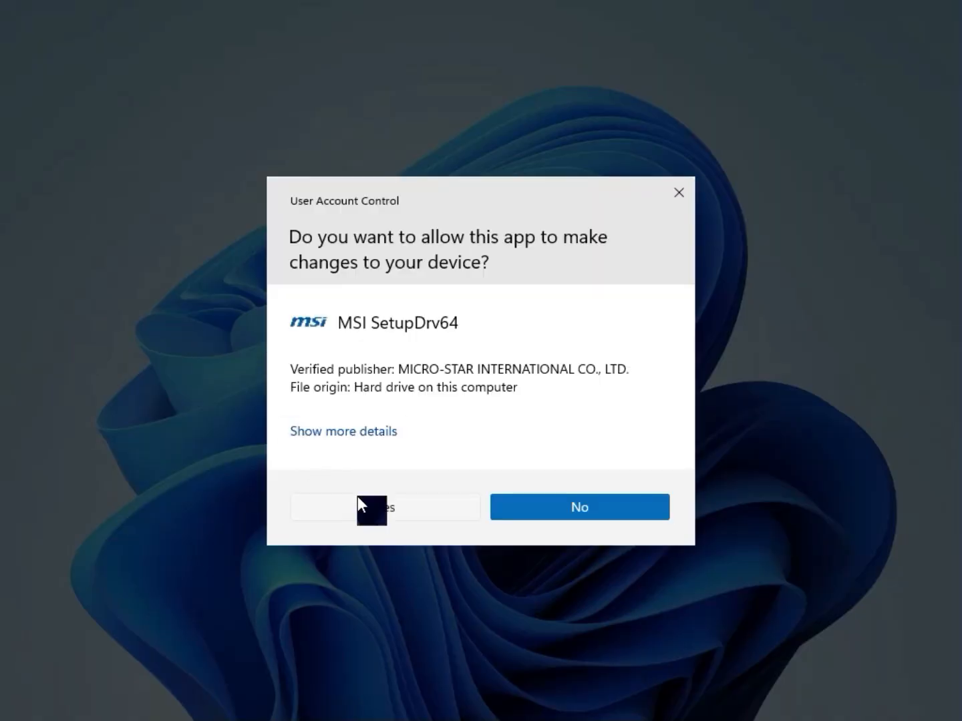
Allow MSI SetupDrv64 to make changes, try to install the network driver, and close the installer and archive
click(358, 502)
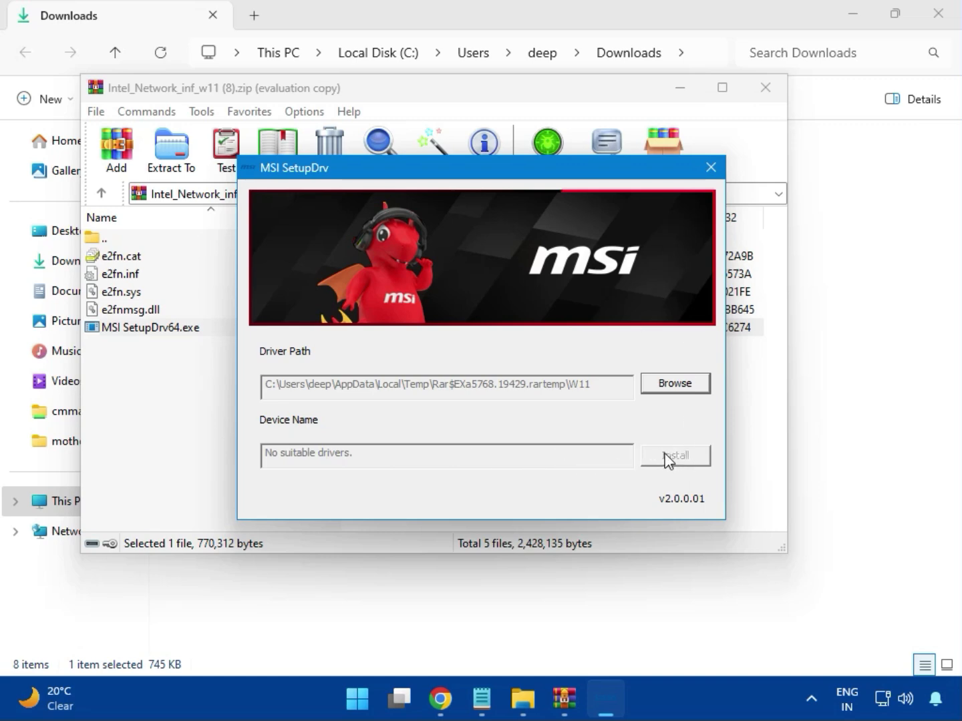
click(710, 168)
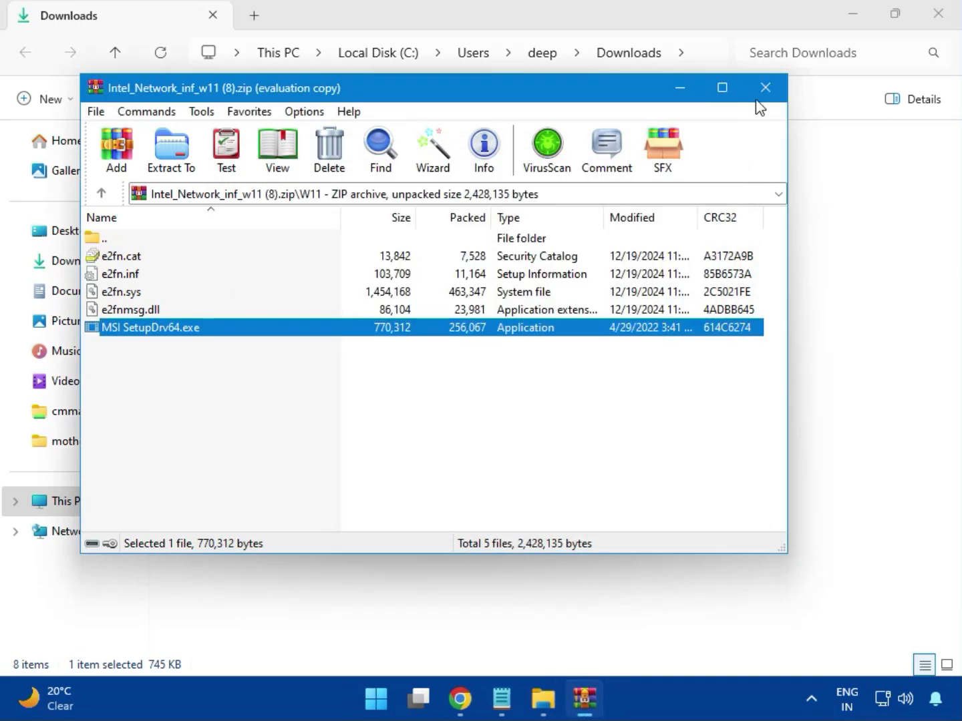
click(764, 89)
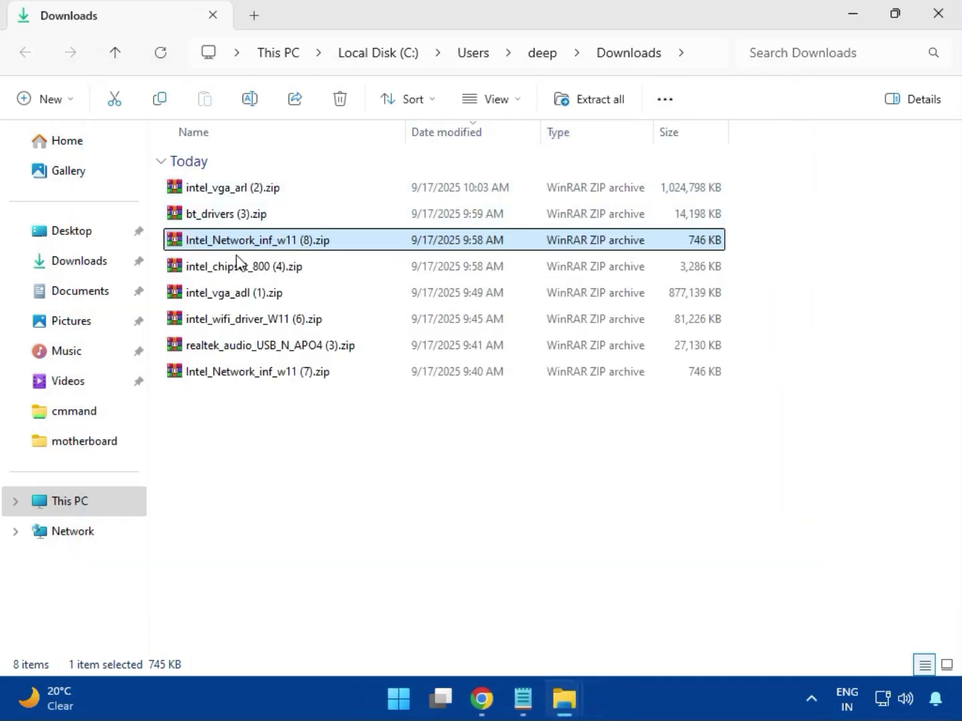
Open intel_chipset_800 (4).zip, dismiss the license reminder, and run SetupChipset.exe from the Intel Chipset Driver_10.1.20062.8627 folder
double_click(223, 270)
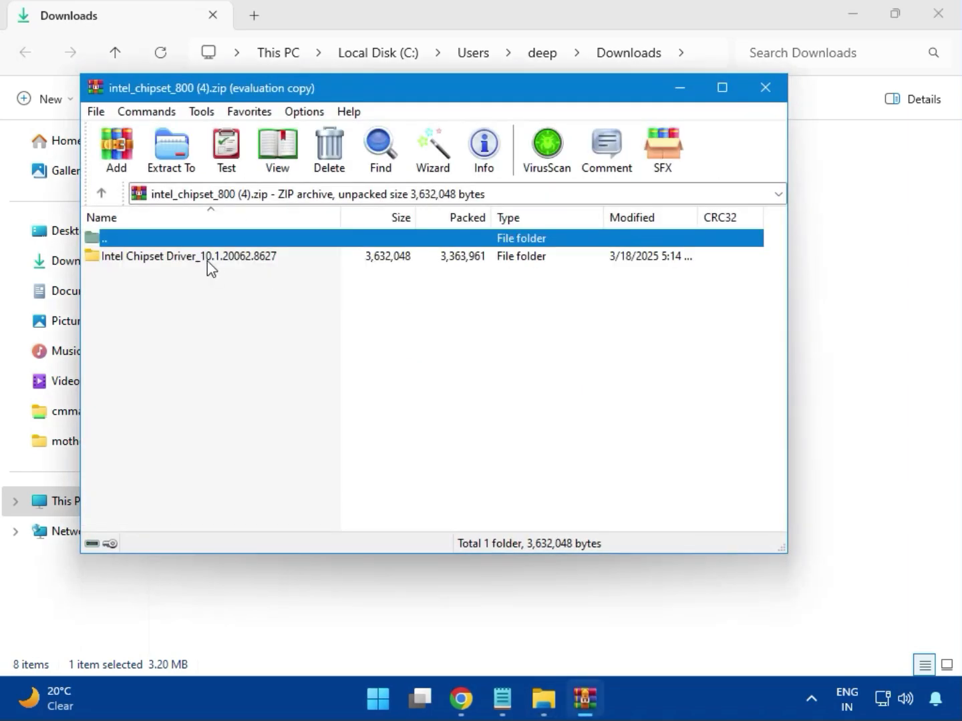
click(95, 262)
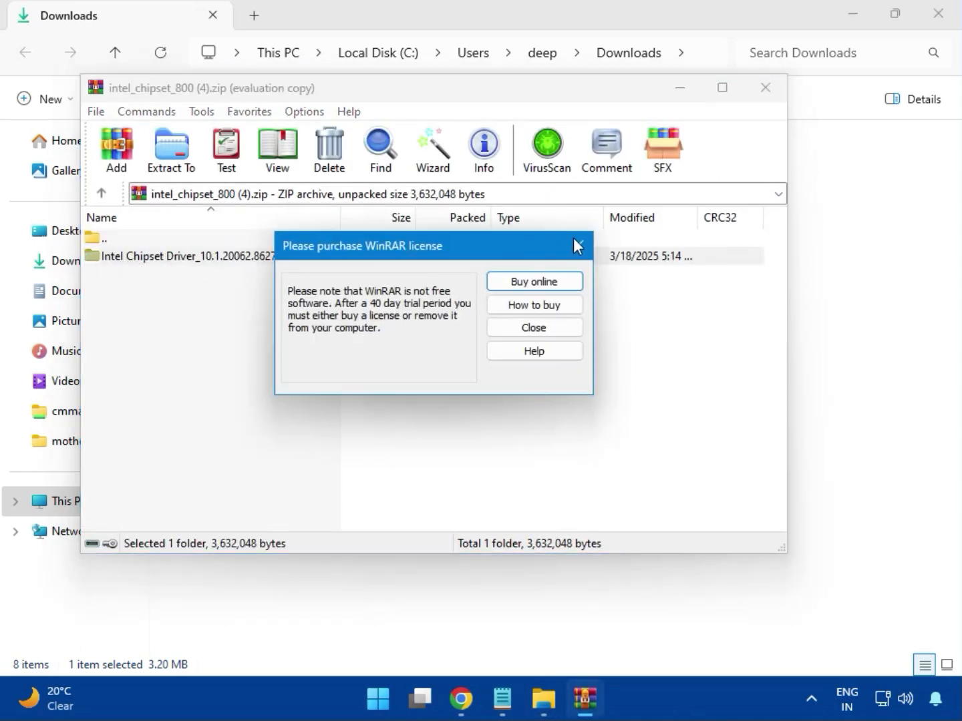
click(575, 245)
double_click(236, 260)
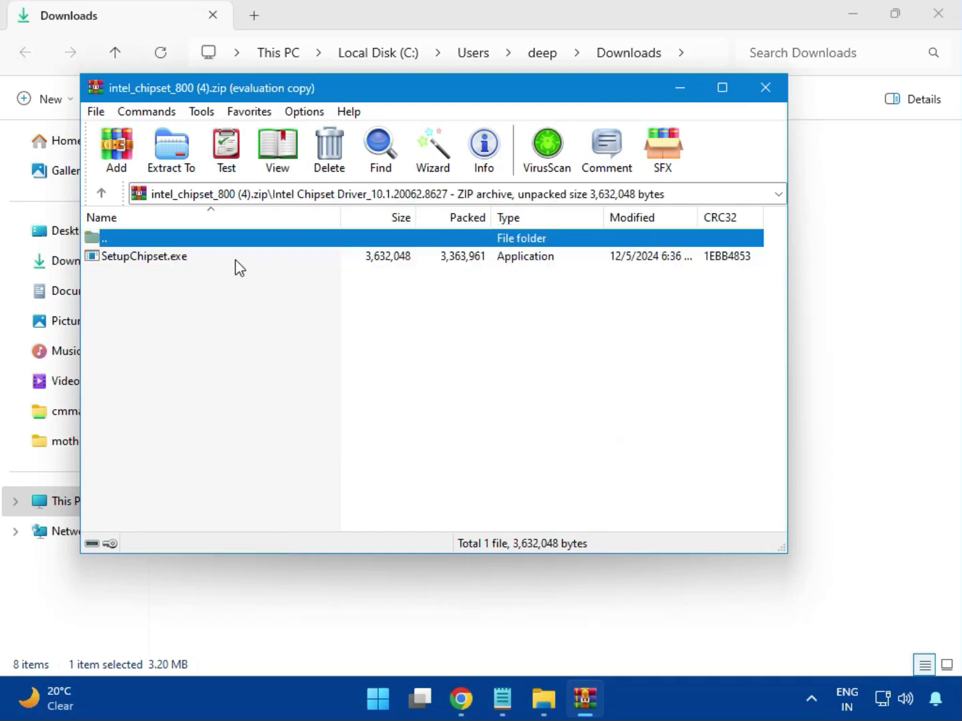
double_click(153, 258)
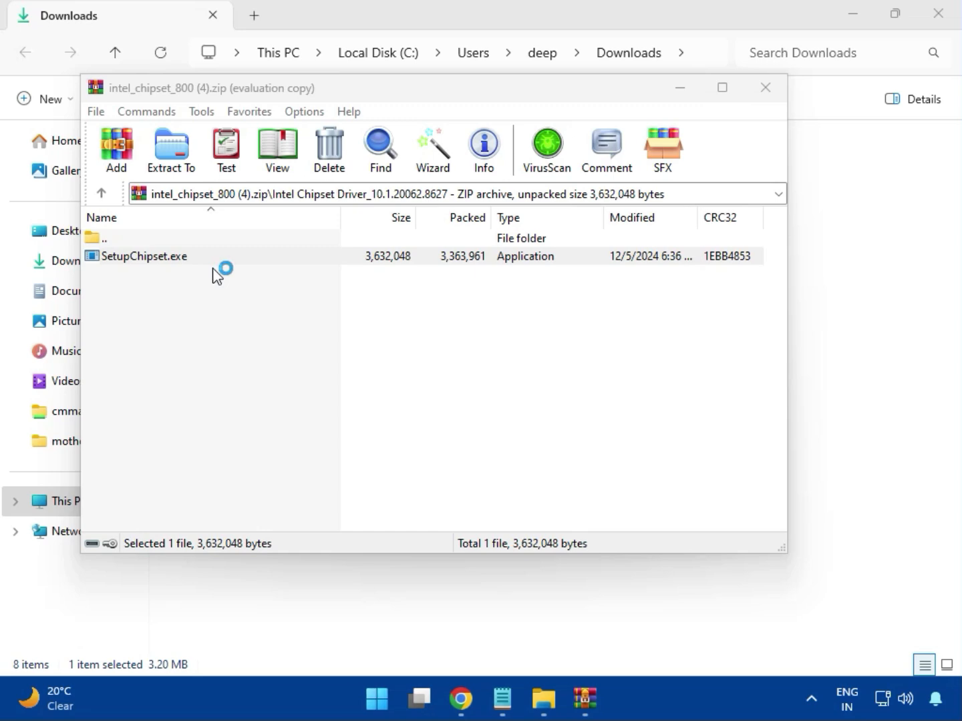
Try to install the Intel Chipset Device Software, accepting the license and allowing system changes, and close the installer and archive
click(577, 498)
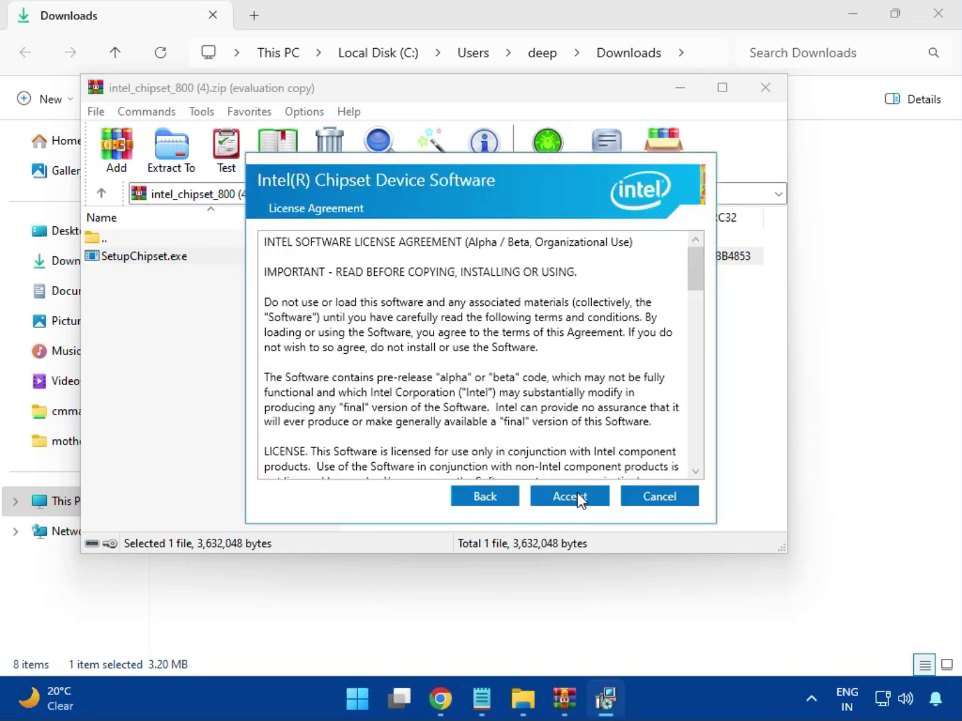
click(579, 499)
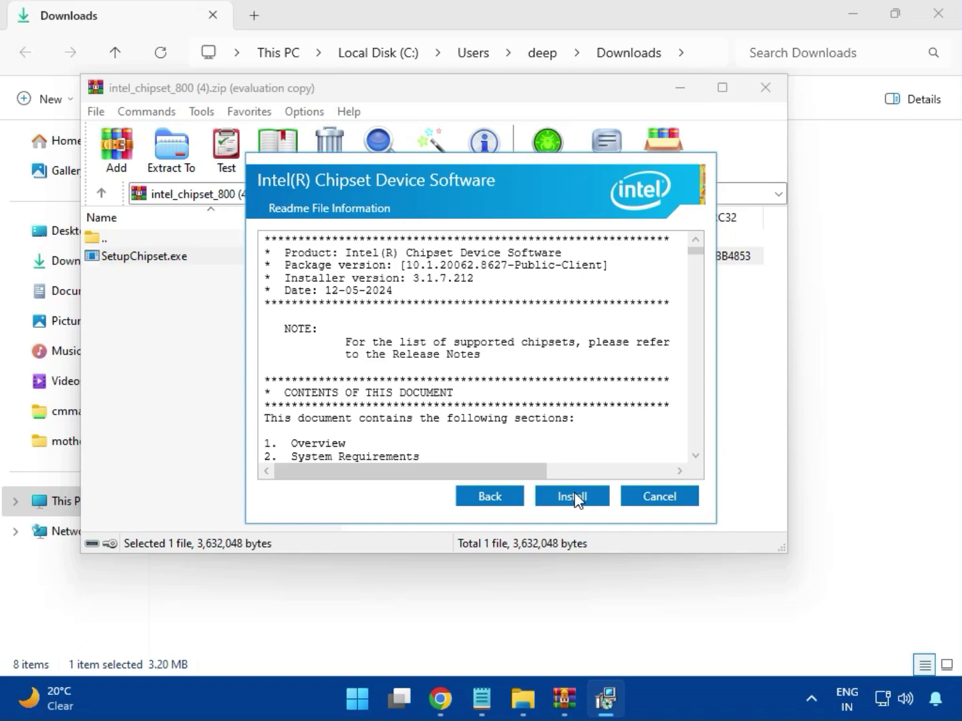
click(575, 494)
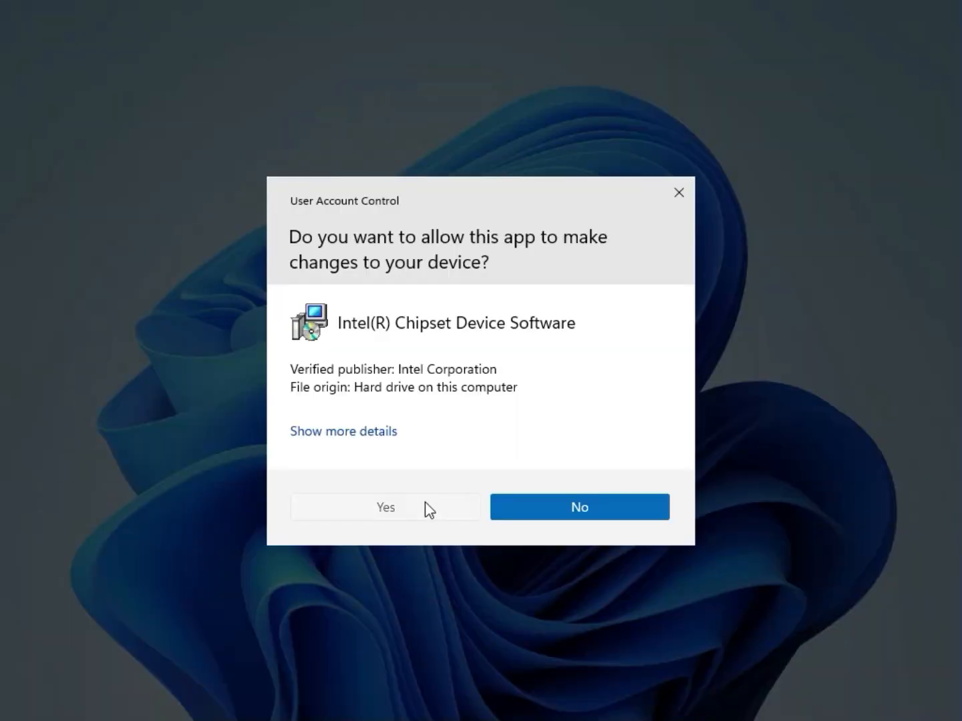
click(424, 507)
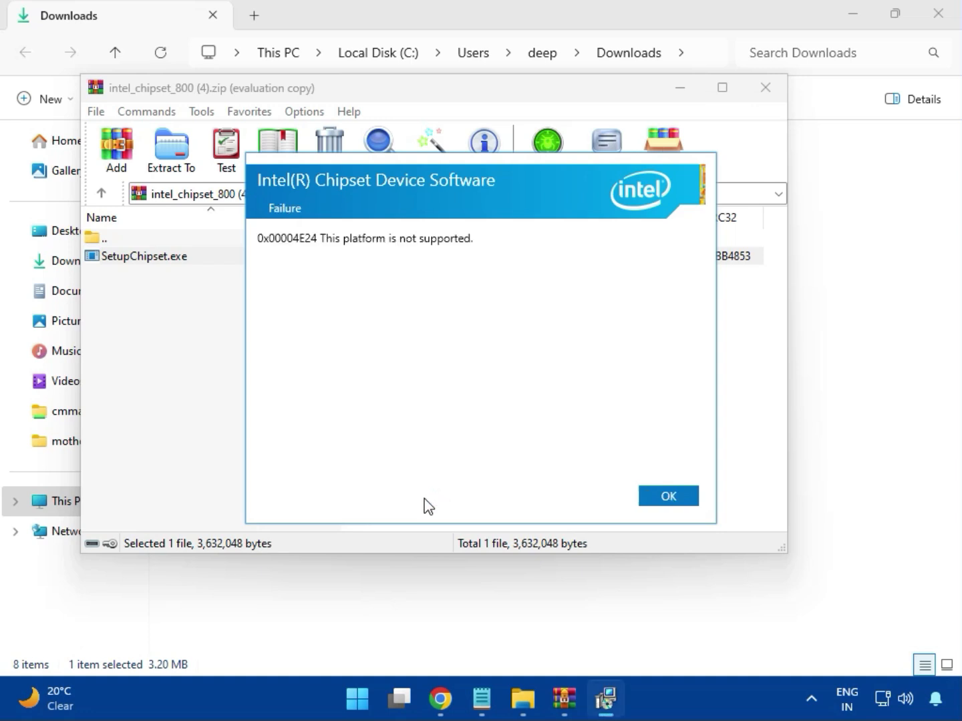
click(659, 501)
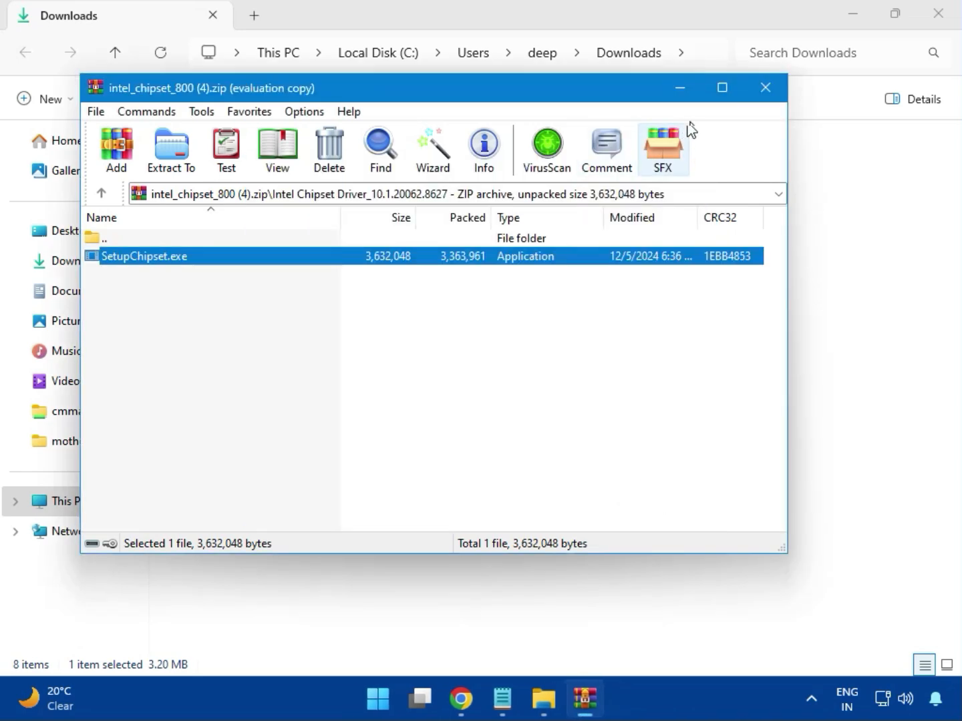
click(766, 88)
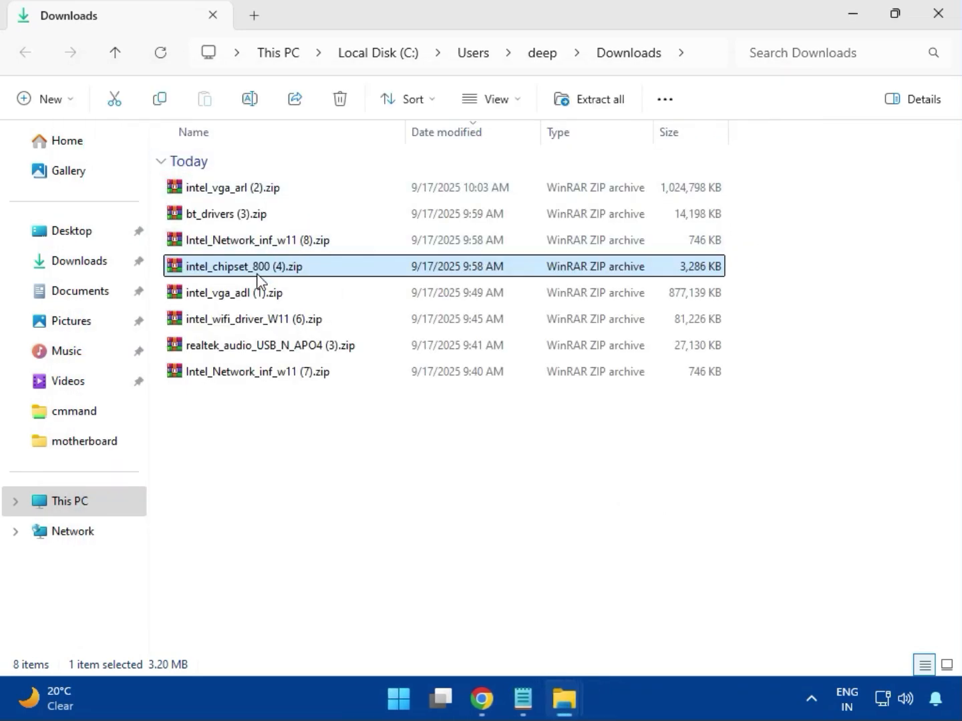
click(245, 301)
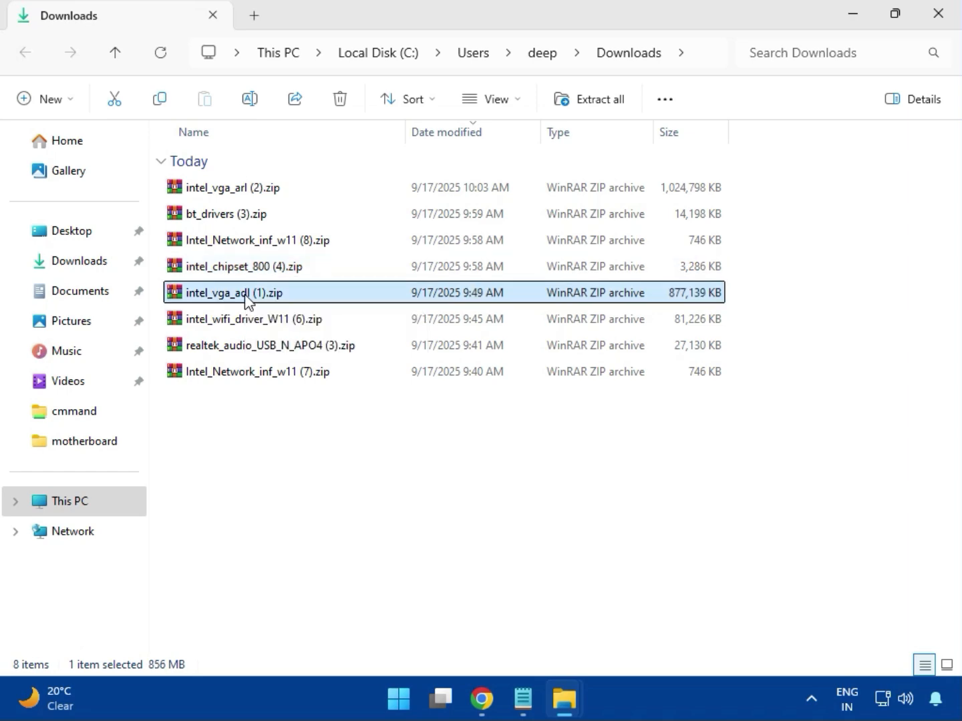
double_click(235, 292)
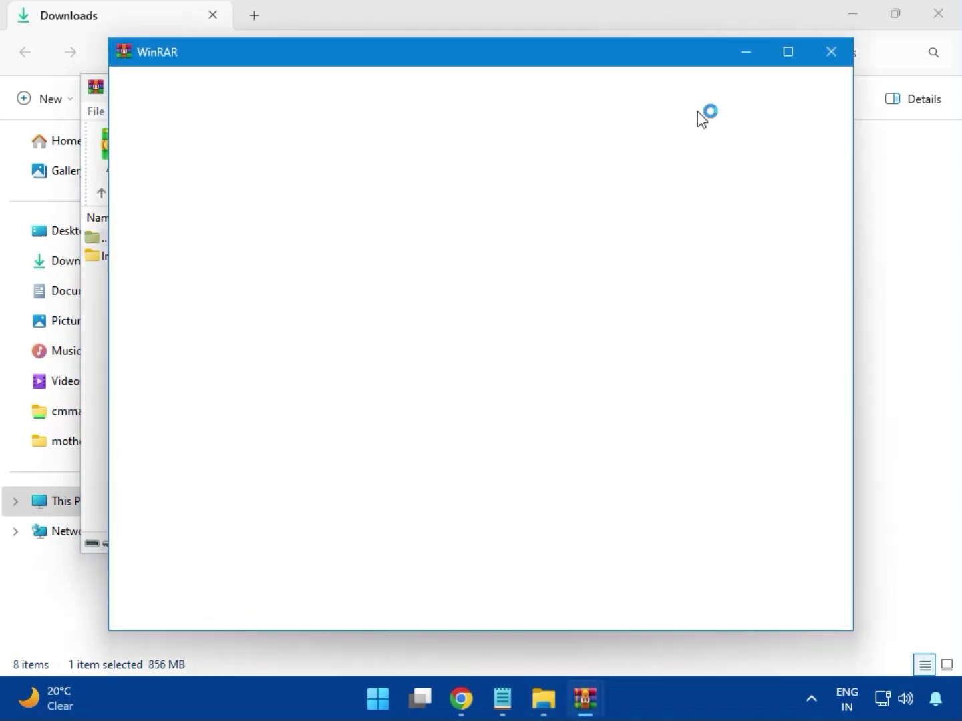
click(828, 52)
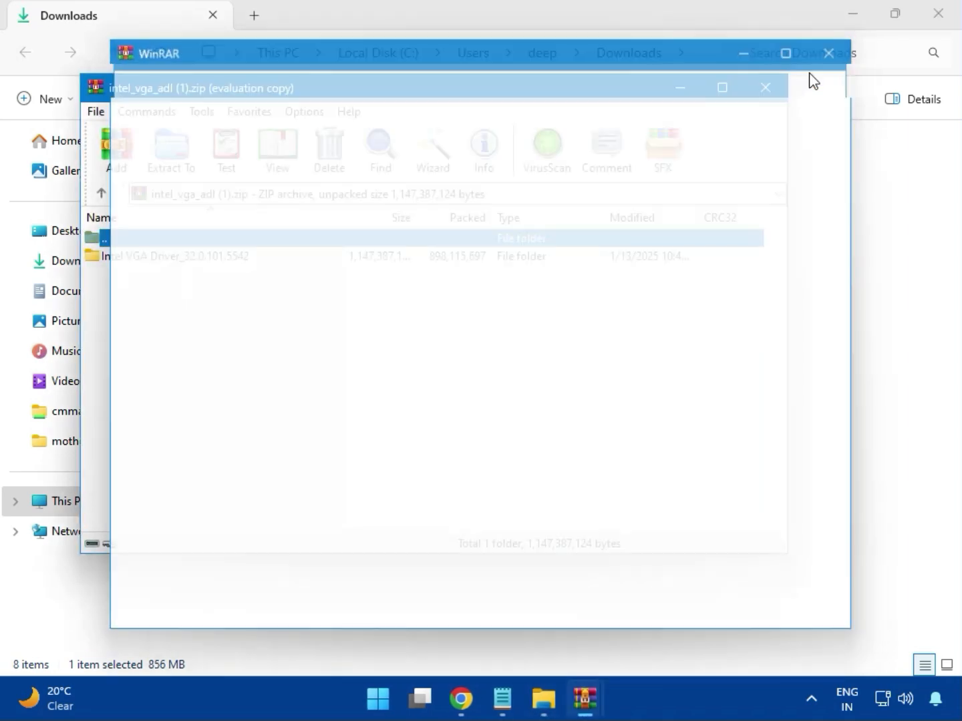
click(755, 91)
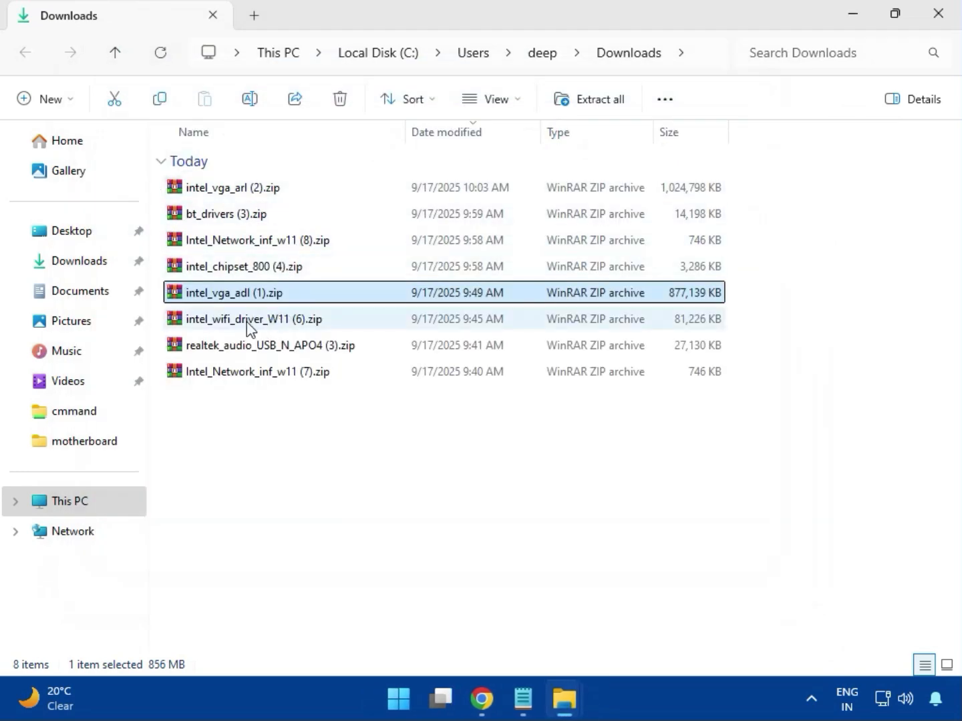
Open intel_wifi_driver_W11 (6).zip, dismiss the license reminder, and open the Intel WIFI Driver_23.40.0.4 folder
click(246, 322)
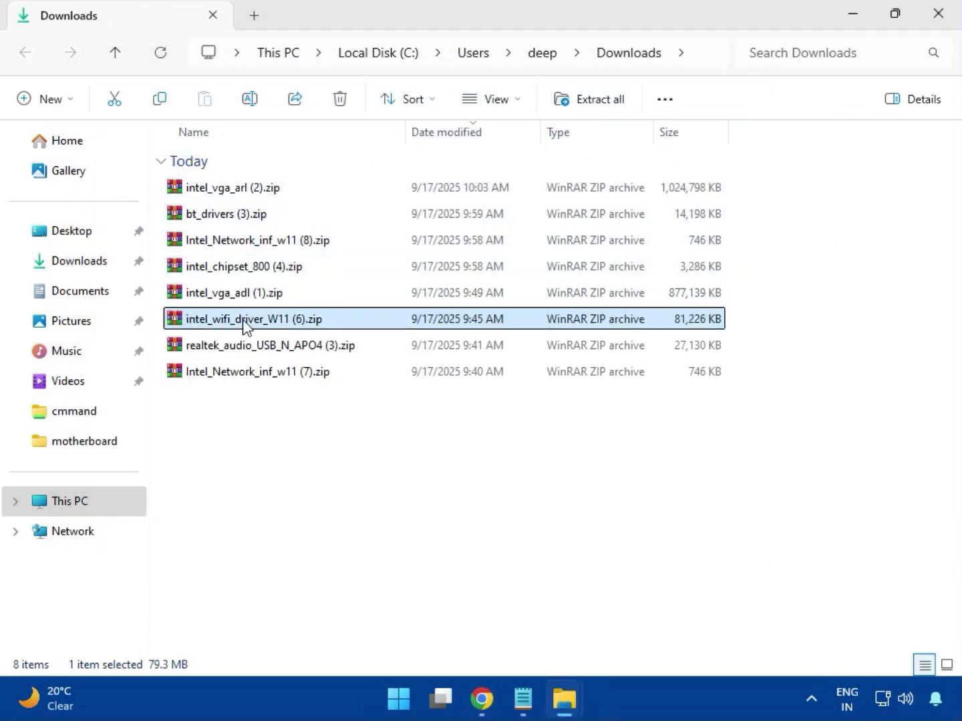
double_click(247, 324)
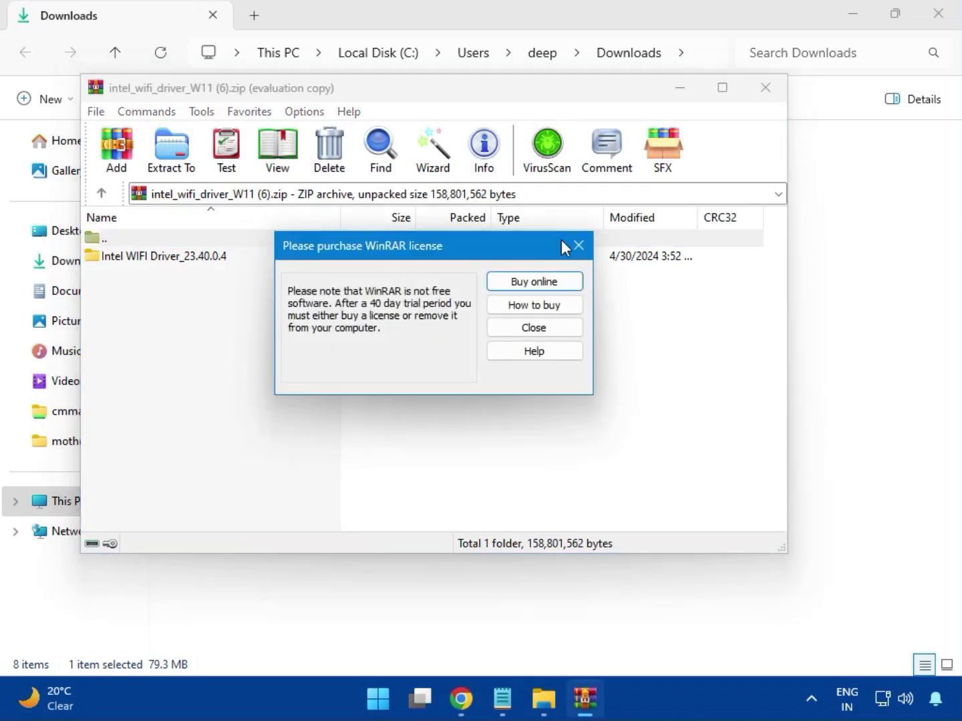
click(579, 246)
double_click(159, 261)
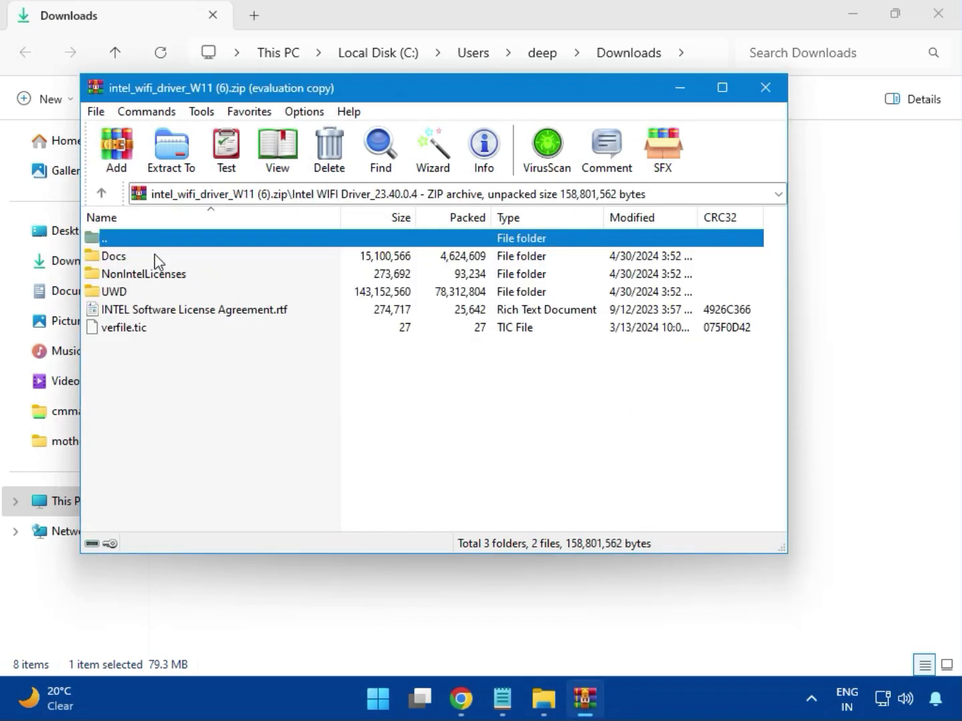
Go to the UWD\Win64 folder in the Wi-Fi archive and look through its Drivers folder for a setup file
double_click(127, 291)
double_click(117, 256)
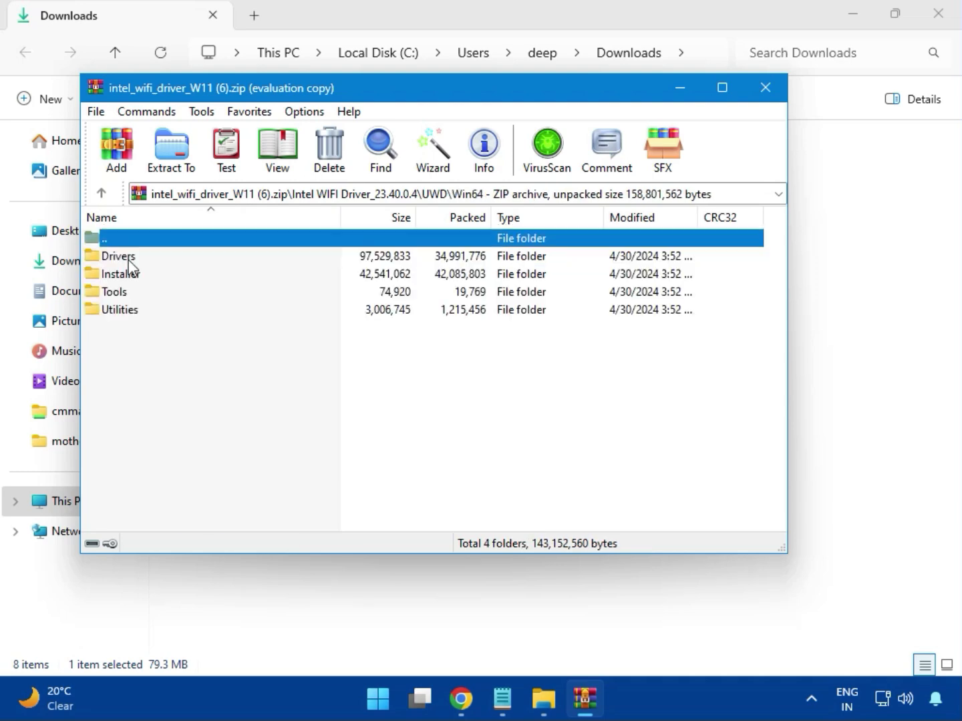
double_click(119, 257)
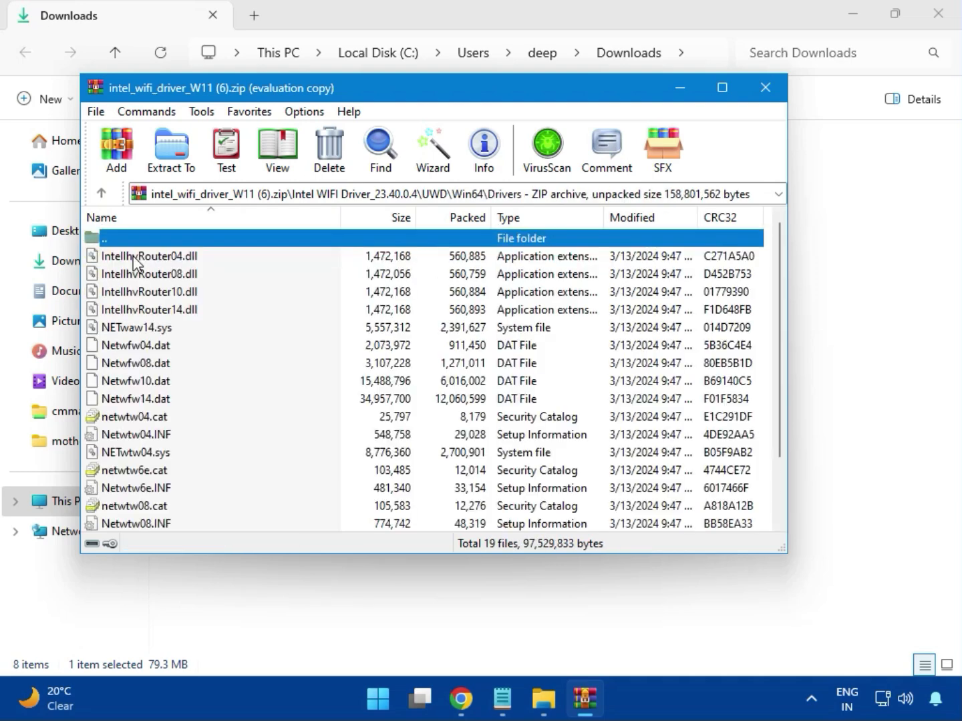
scroll(178, 398, down, 2)
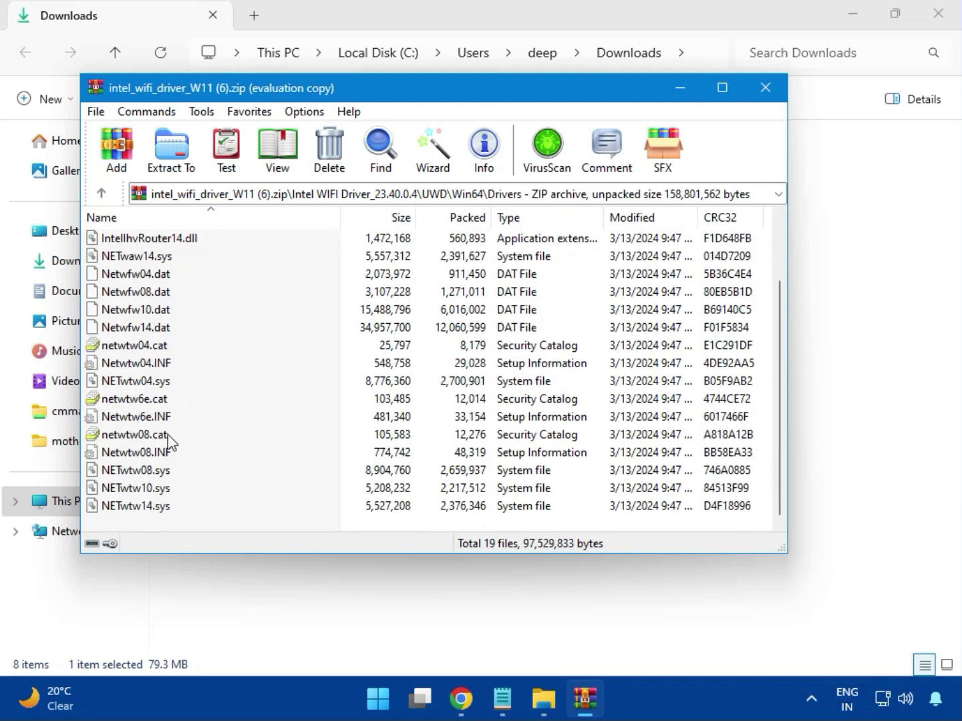
scroll(168, 442, up, 2)
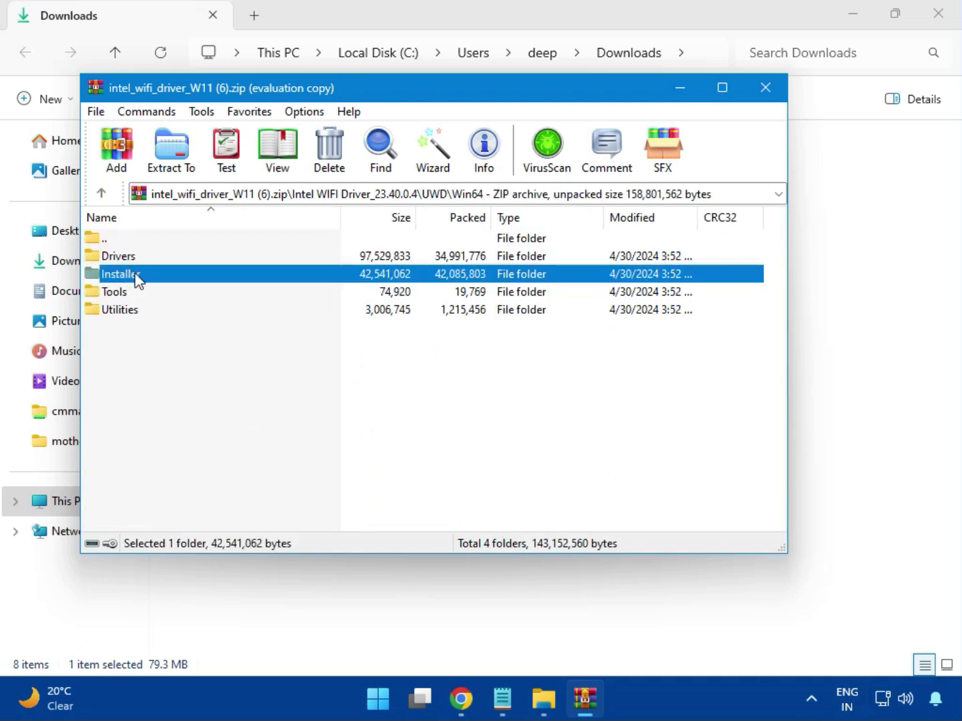
Run WirelessSetup.exe from the Installer folder inside UWD\Win64
double_click(120, 274)
click(144, 280)
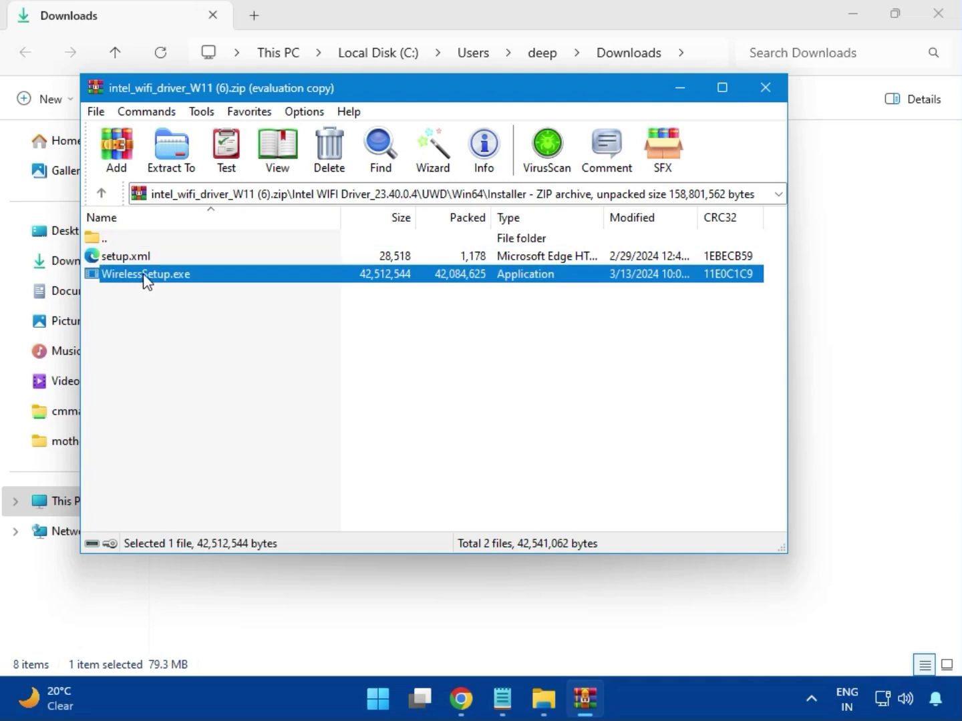
double_click(148, 279)
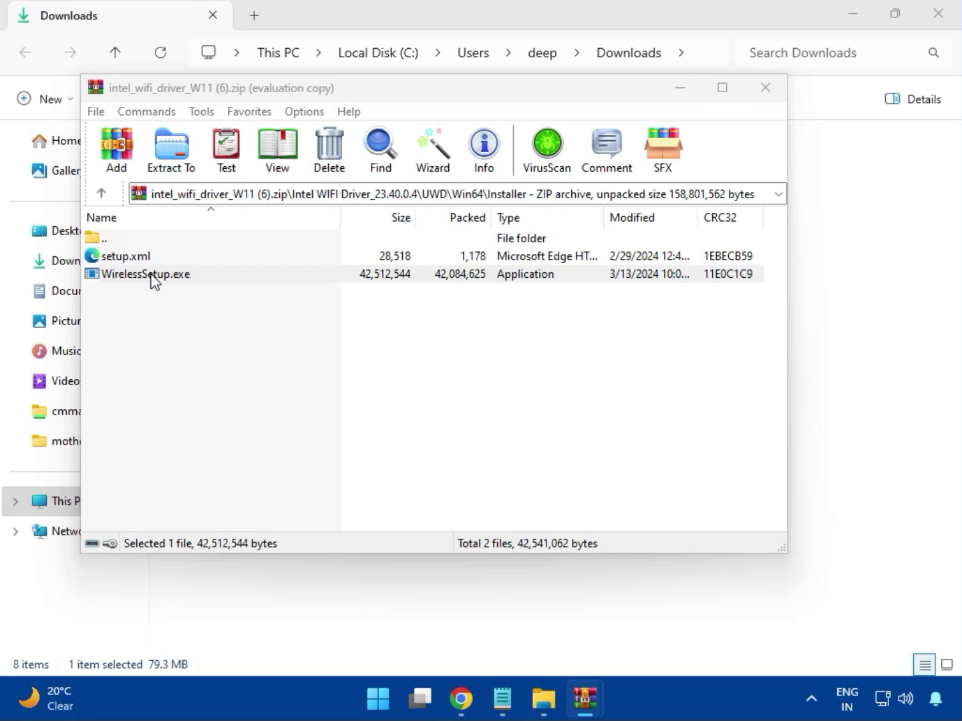
double_click(153, 280)
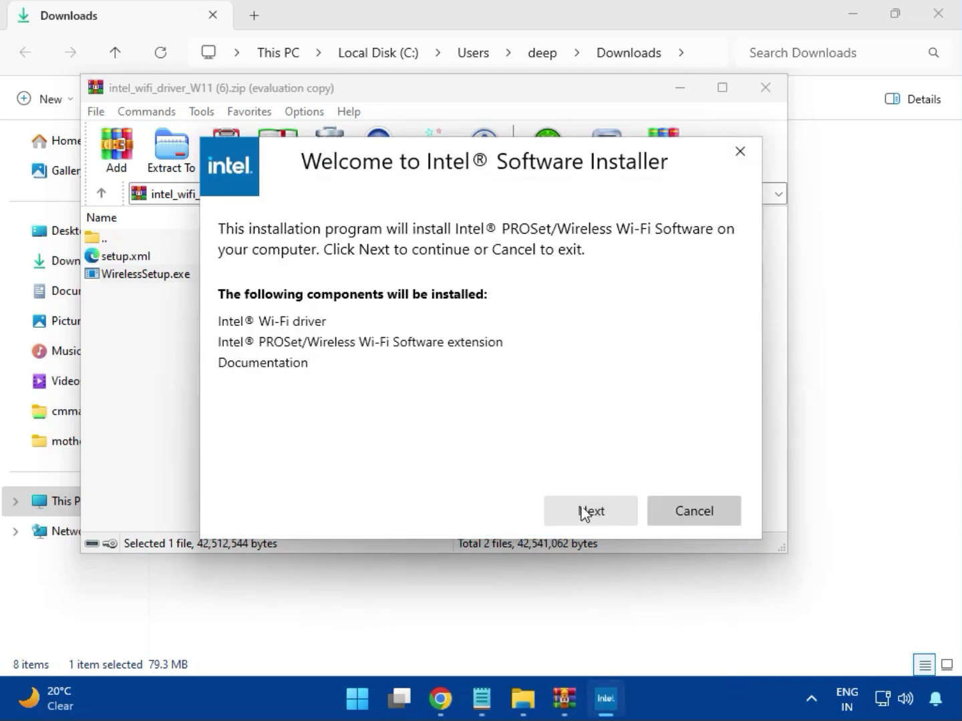
Install the Intel PROSet/Wireless Wi-Fi Software, accepting the license and allowing system changes, and close the installer and archive
click(588, 505)
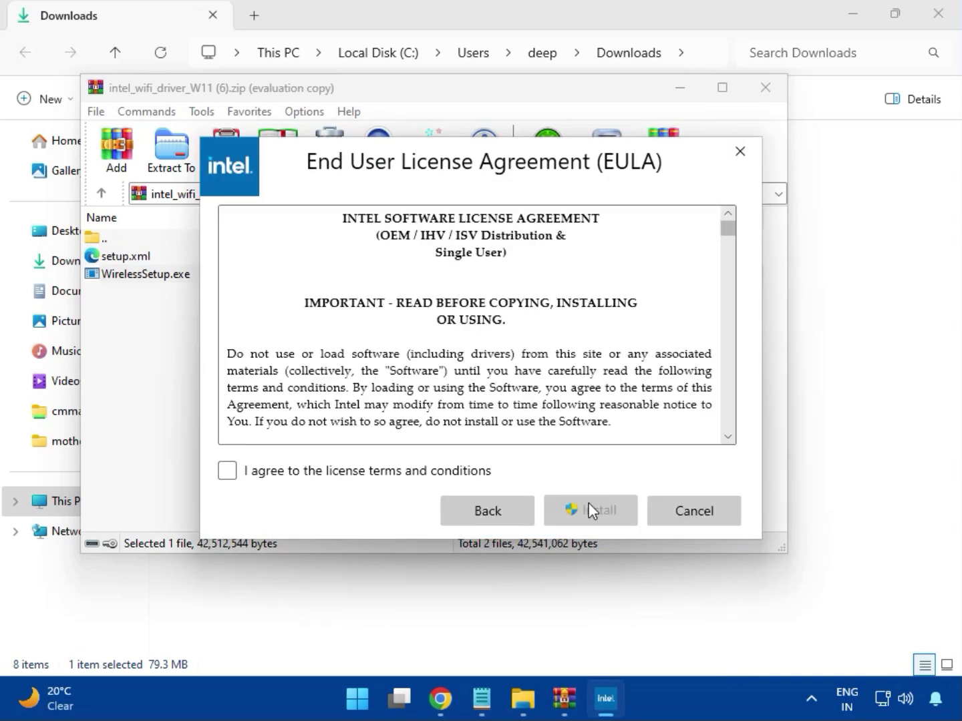
click(421, 474)
click(597, 515)
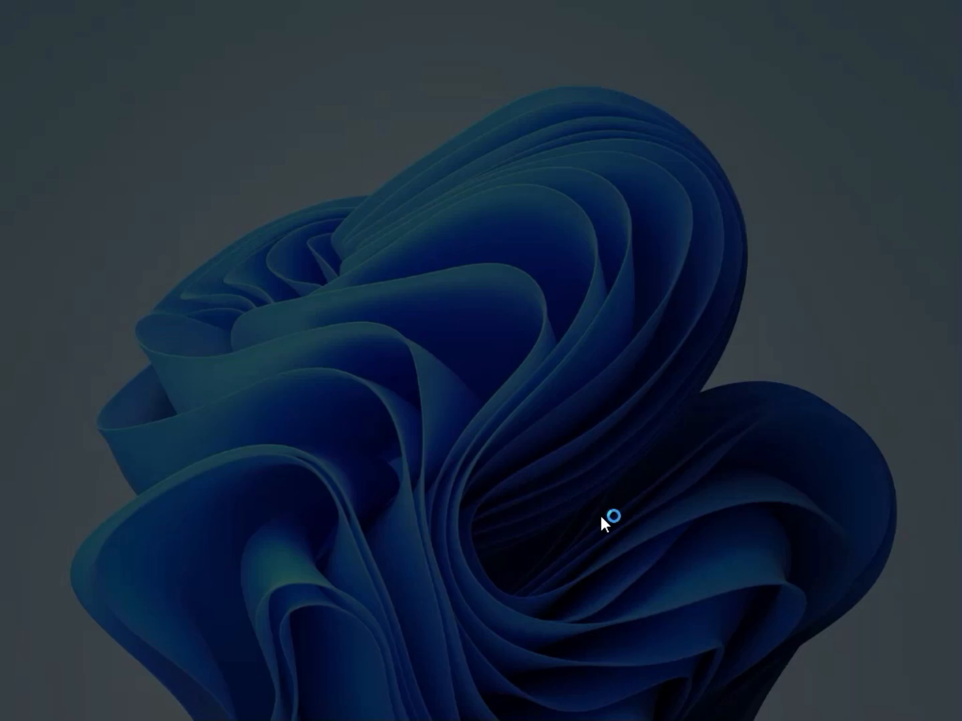
click(435, 518)
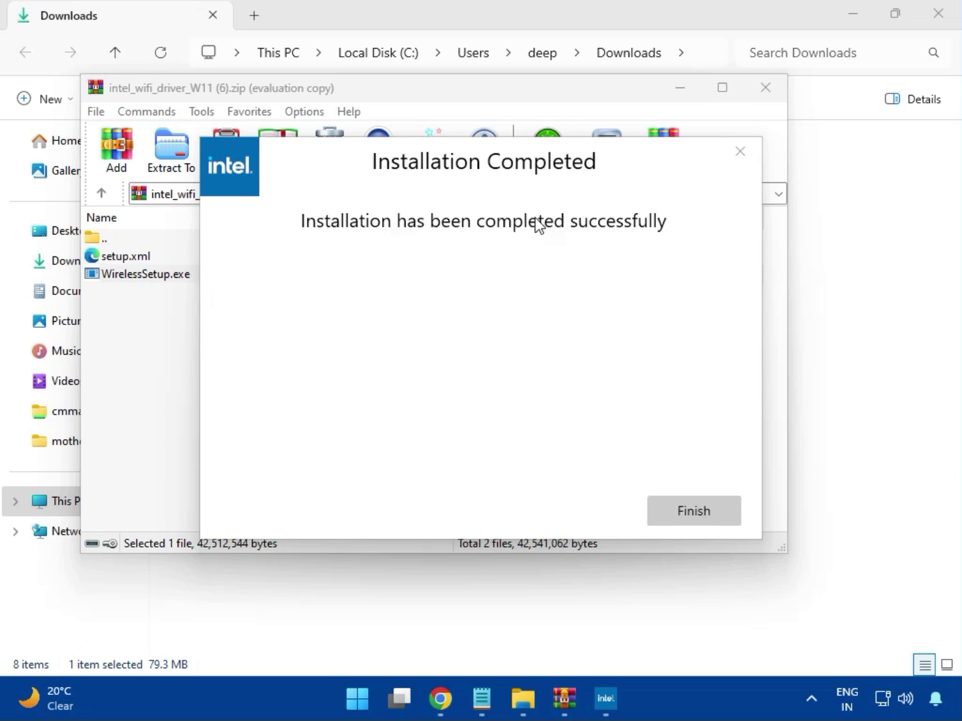
click(692, 511)
click(766, 97)
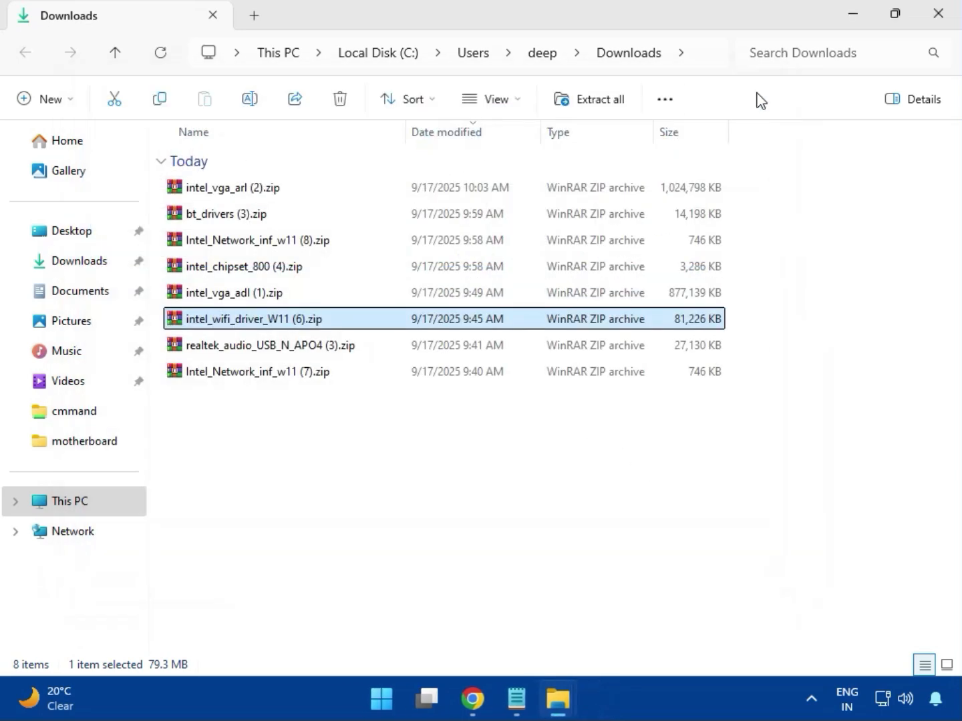
Open realtek_audio_USB_N_APO4 (3).zip, run MSI_Launcher.exe from the Realtek USB Universal Driver folder, and allow the Realtek setup to make changes
double_click(288, 354)
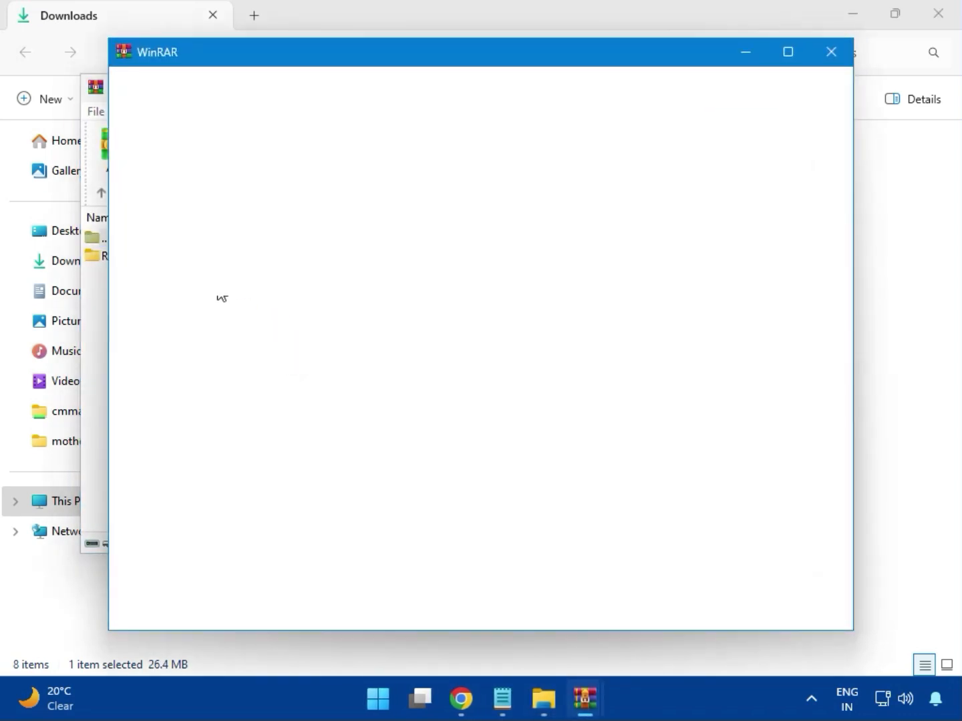
click(823, 60)
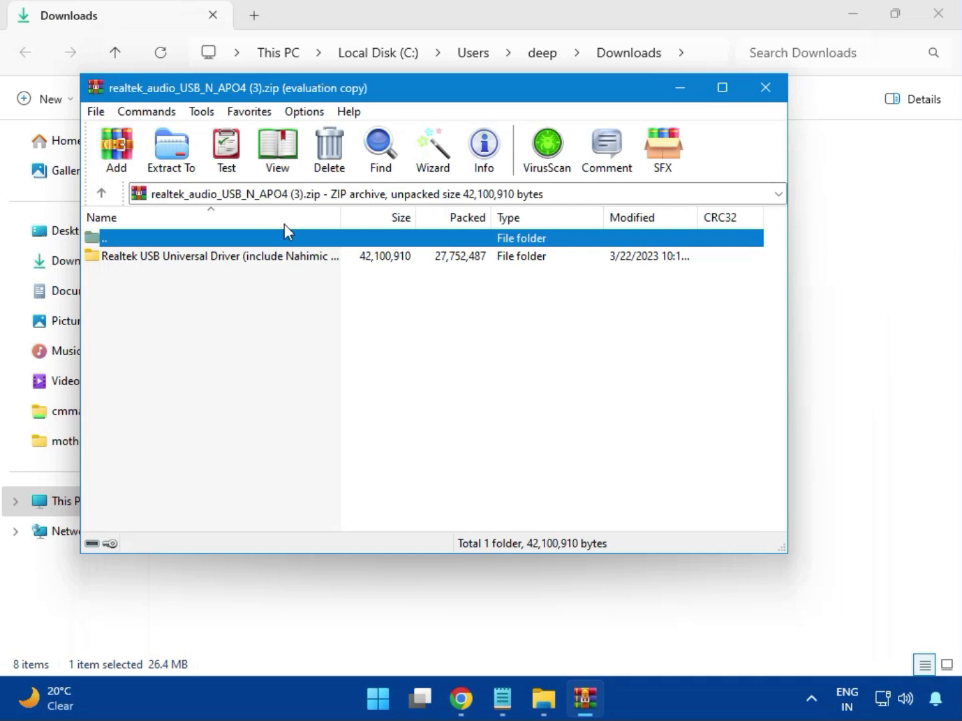
double_click(217, 259)
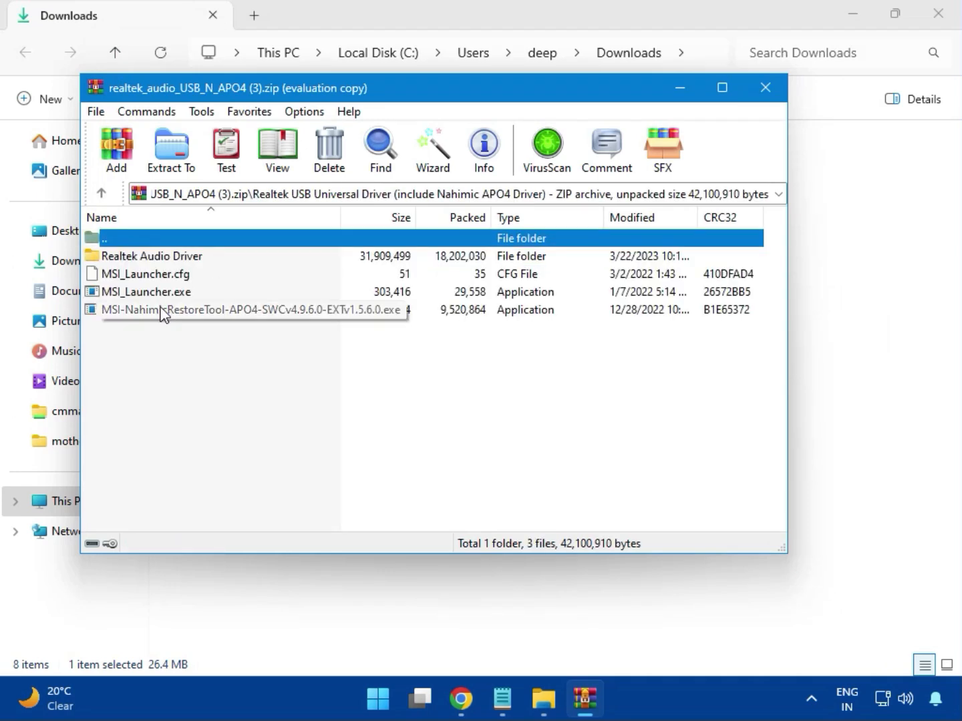
double_click(137, 295)
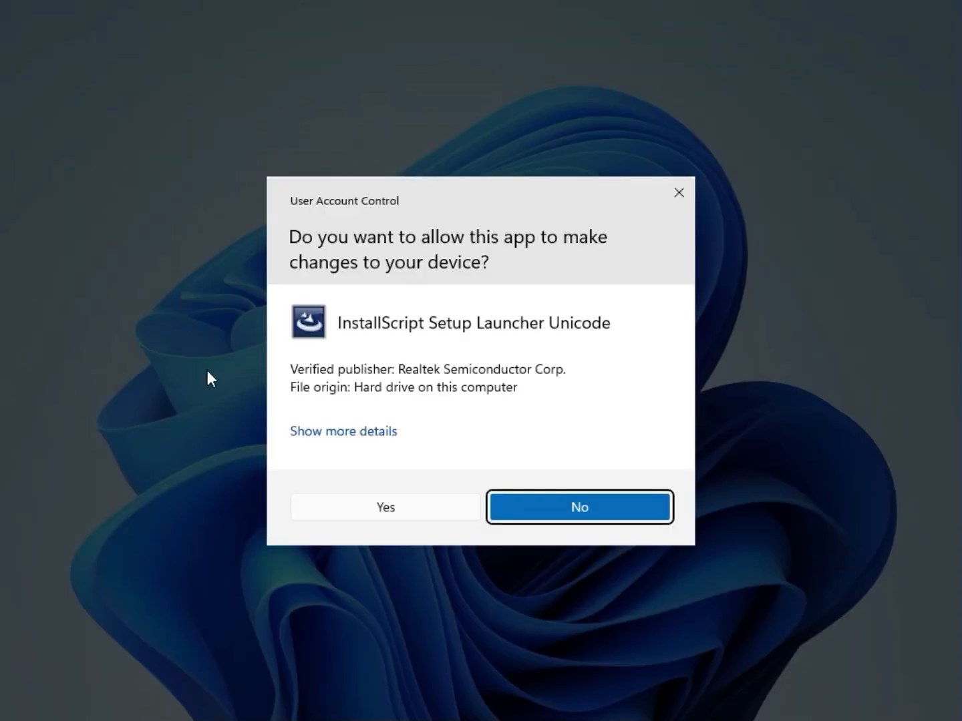
click(378, 507)
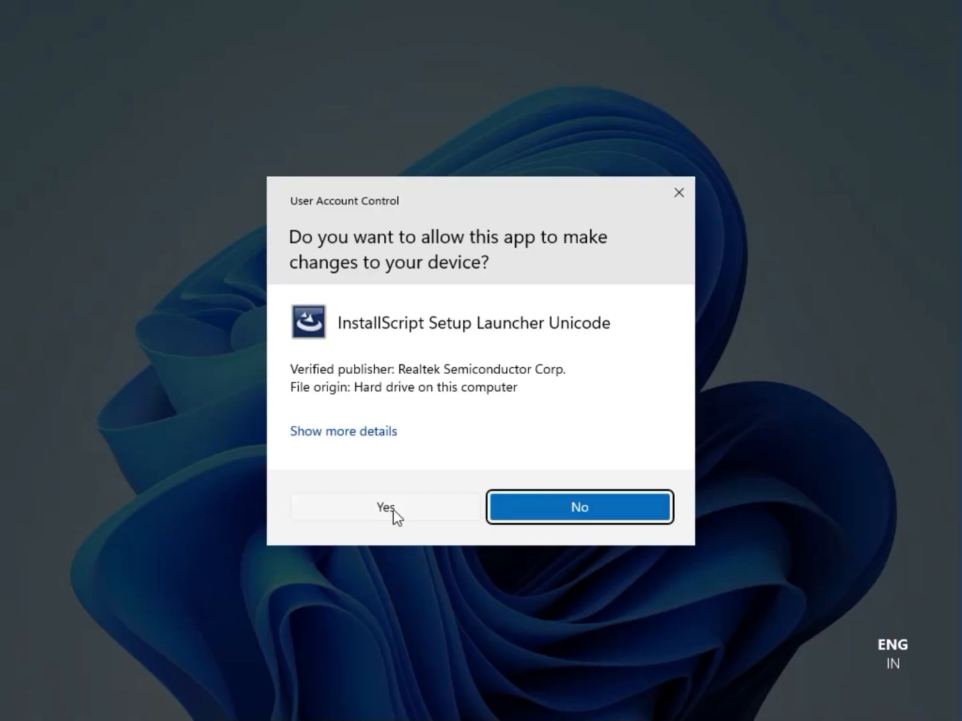
click(390, 510)
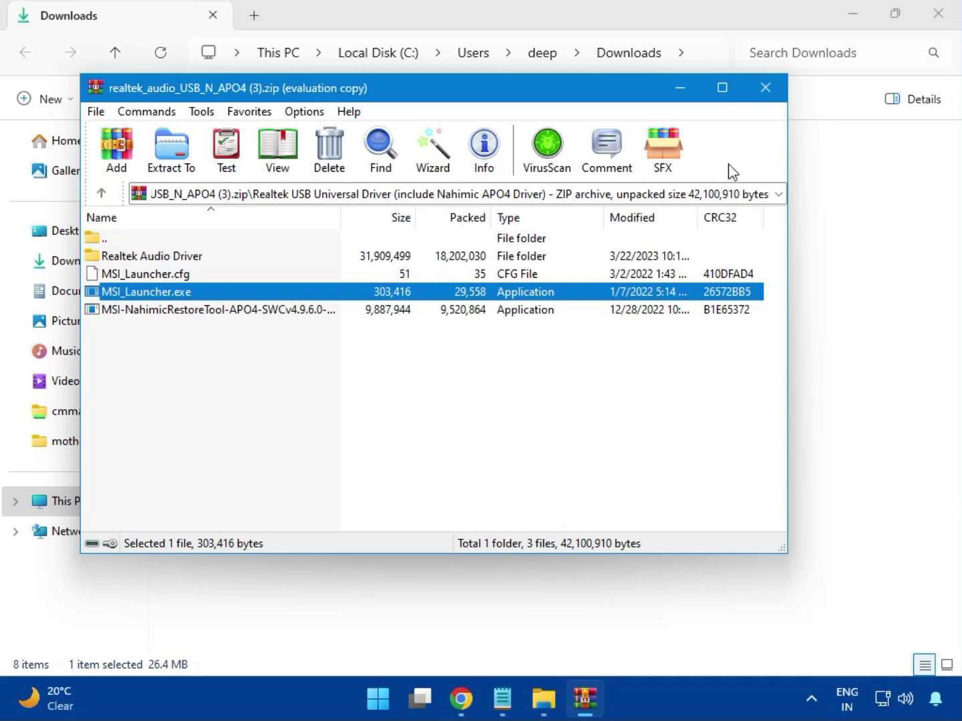
Close the Realtek audio archive and the Downloads folder window
click(766, 88)
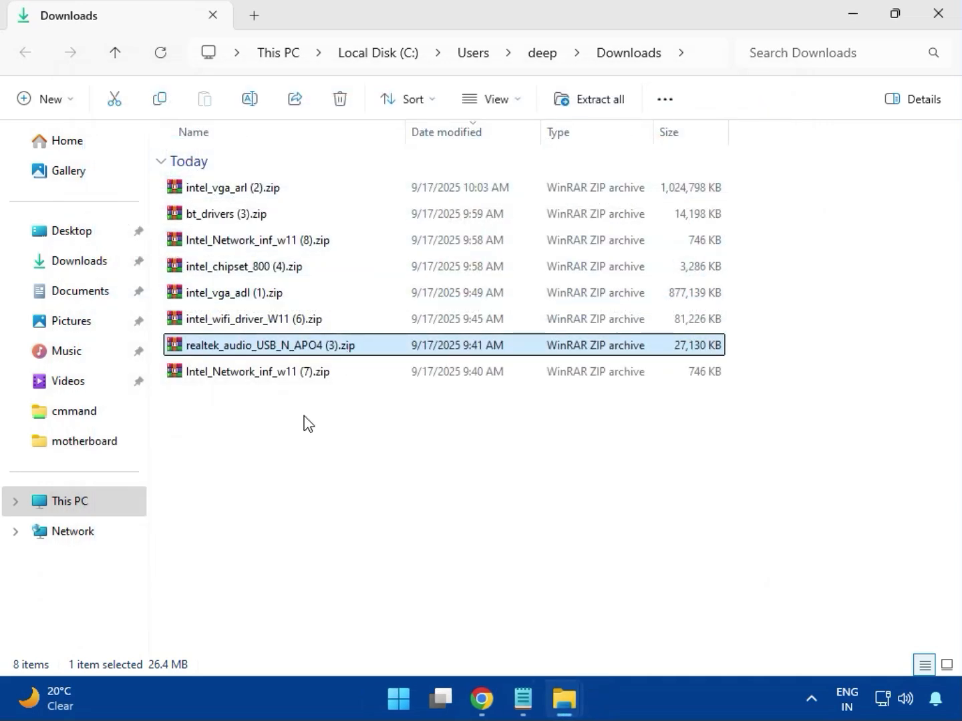
click(259, 374)
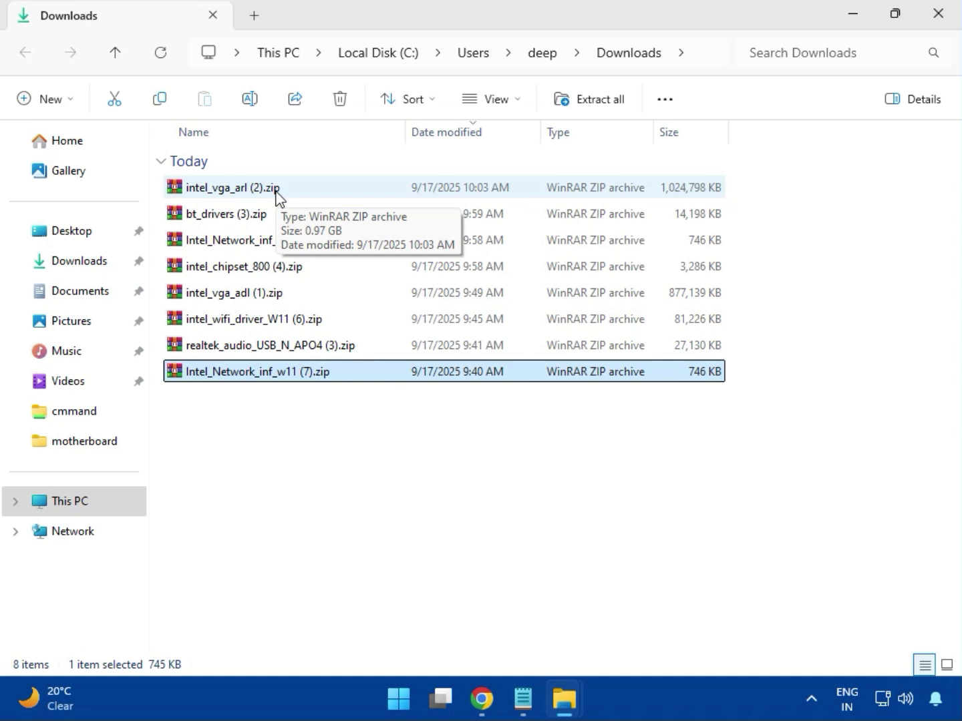
click(935, 25)
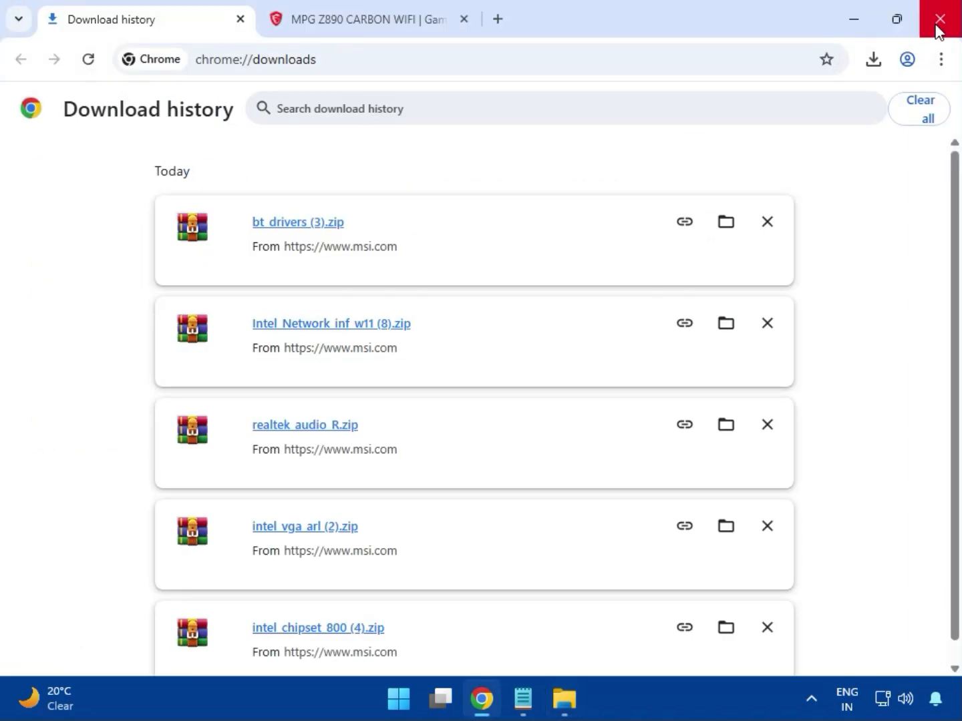